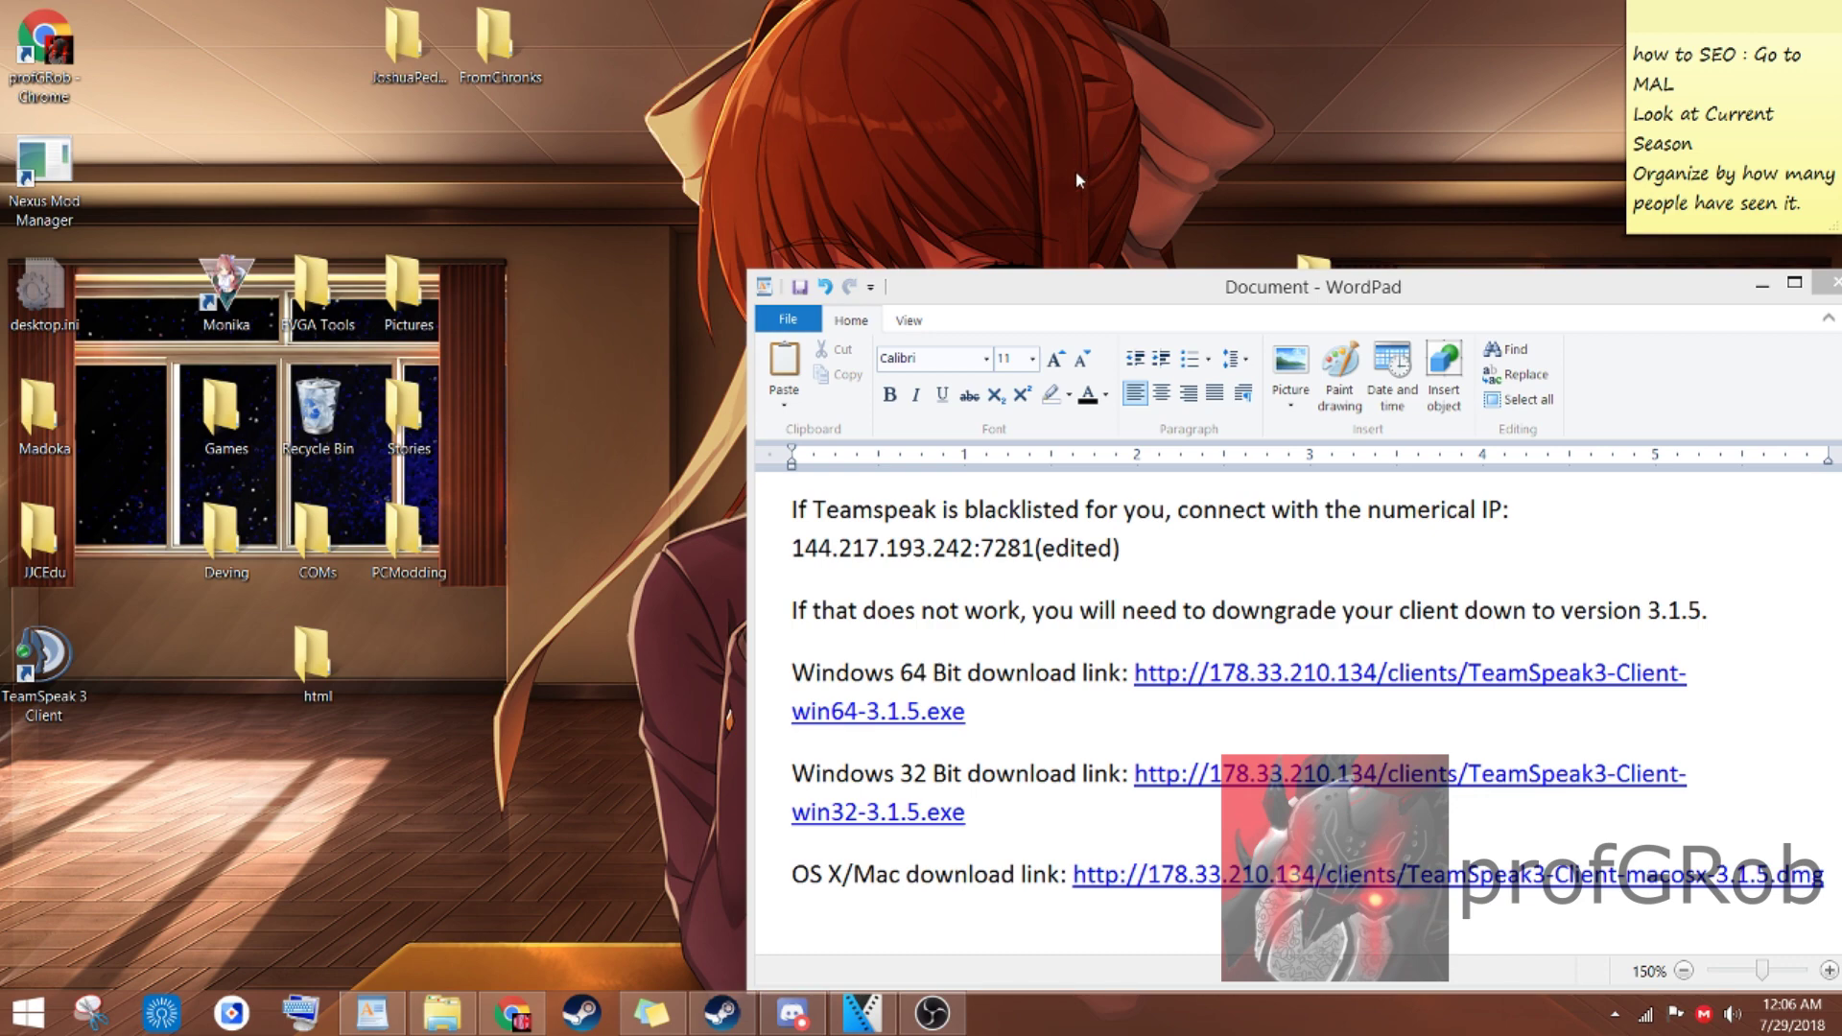
# Search for the TeamSpeak 3 Client, open its uninstall option, locate it among the installed programs, and close the list without uninstalling.
pyautogui.press('super+s')
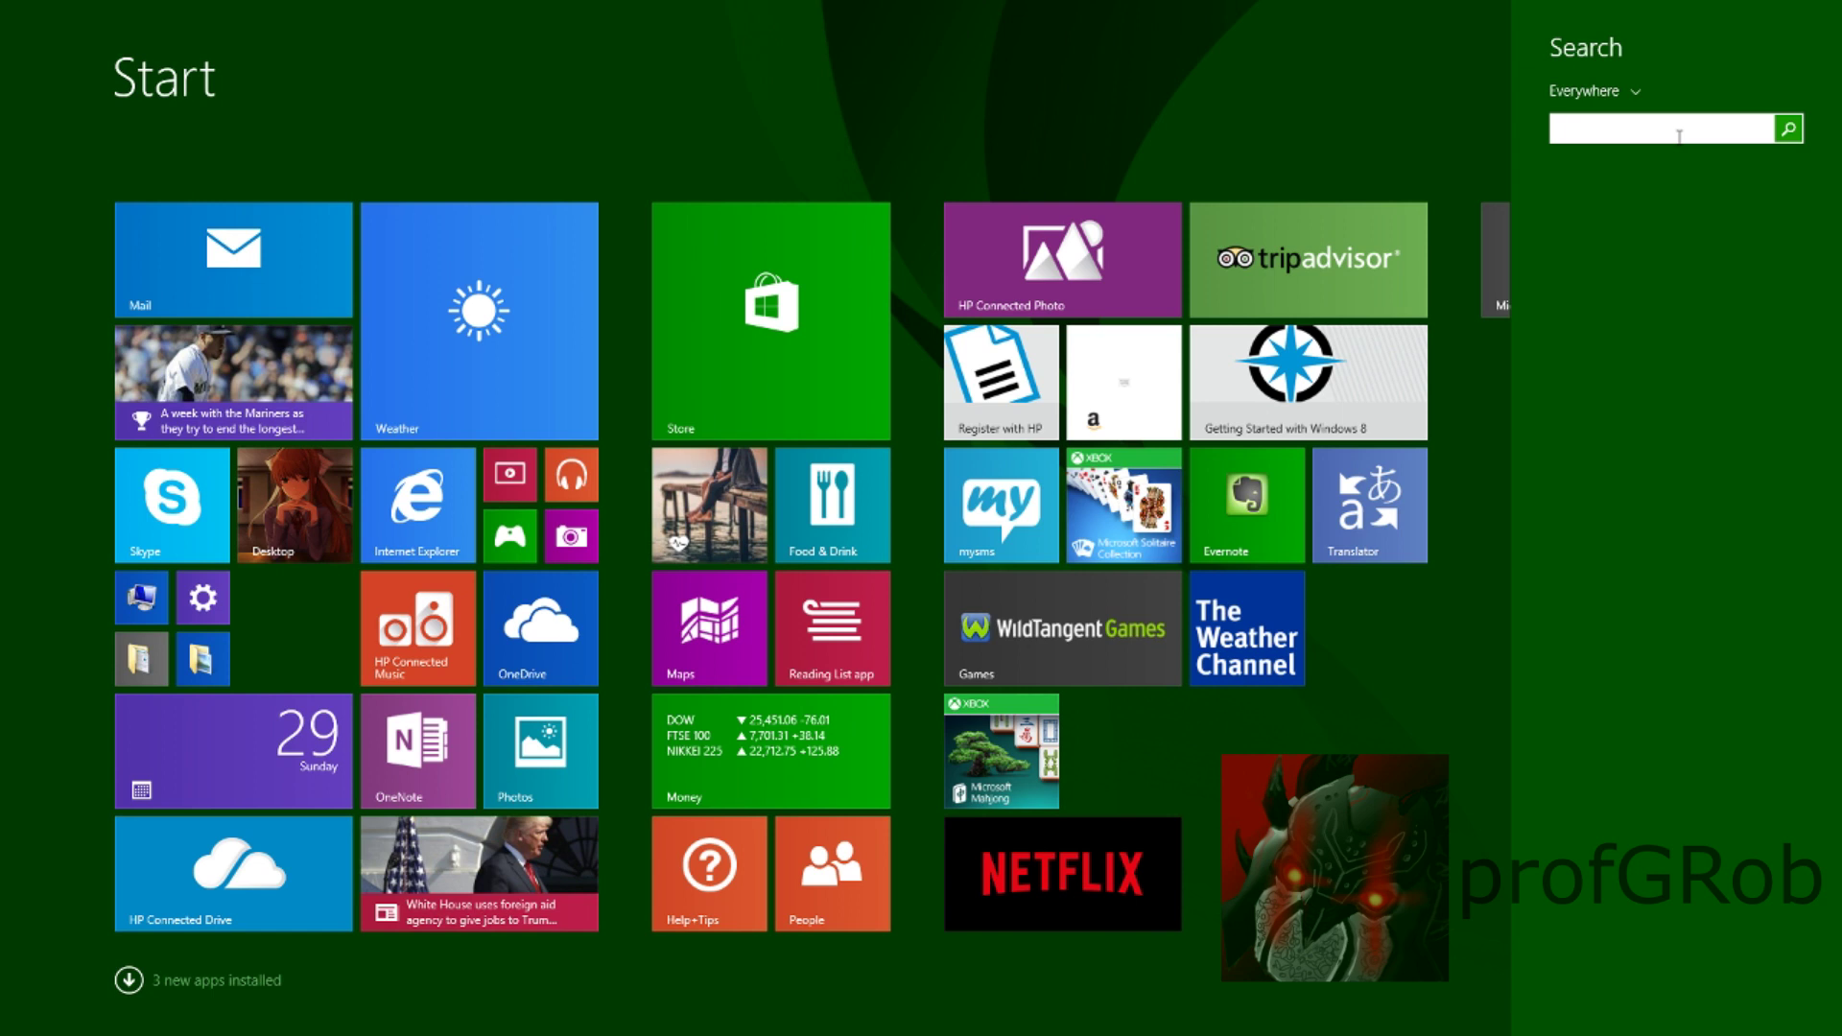
pyautogui.write('teamspeak 3 Client')
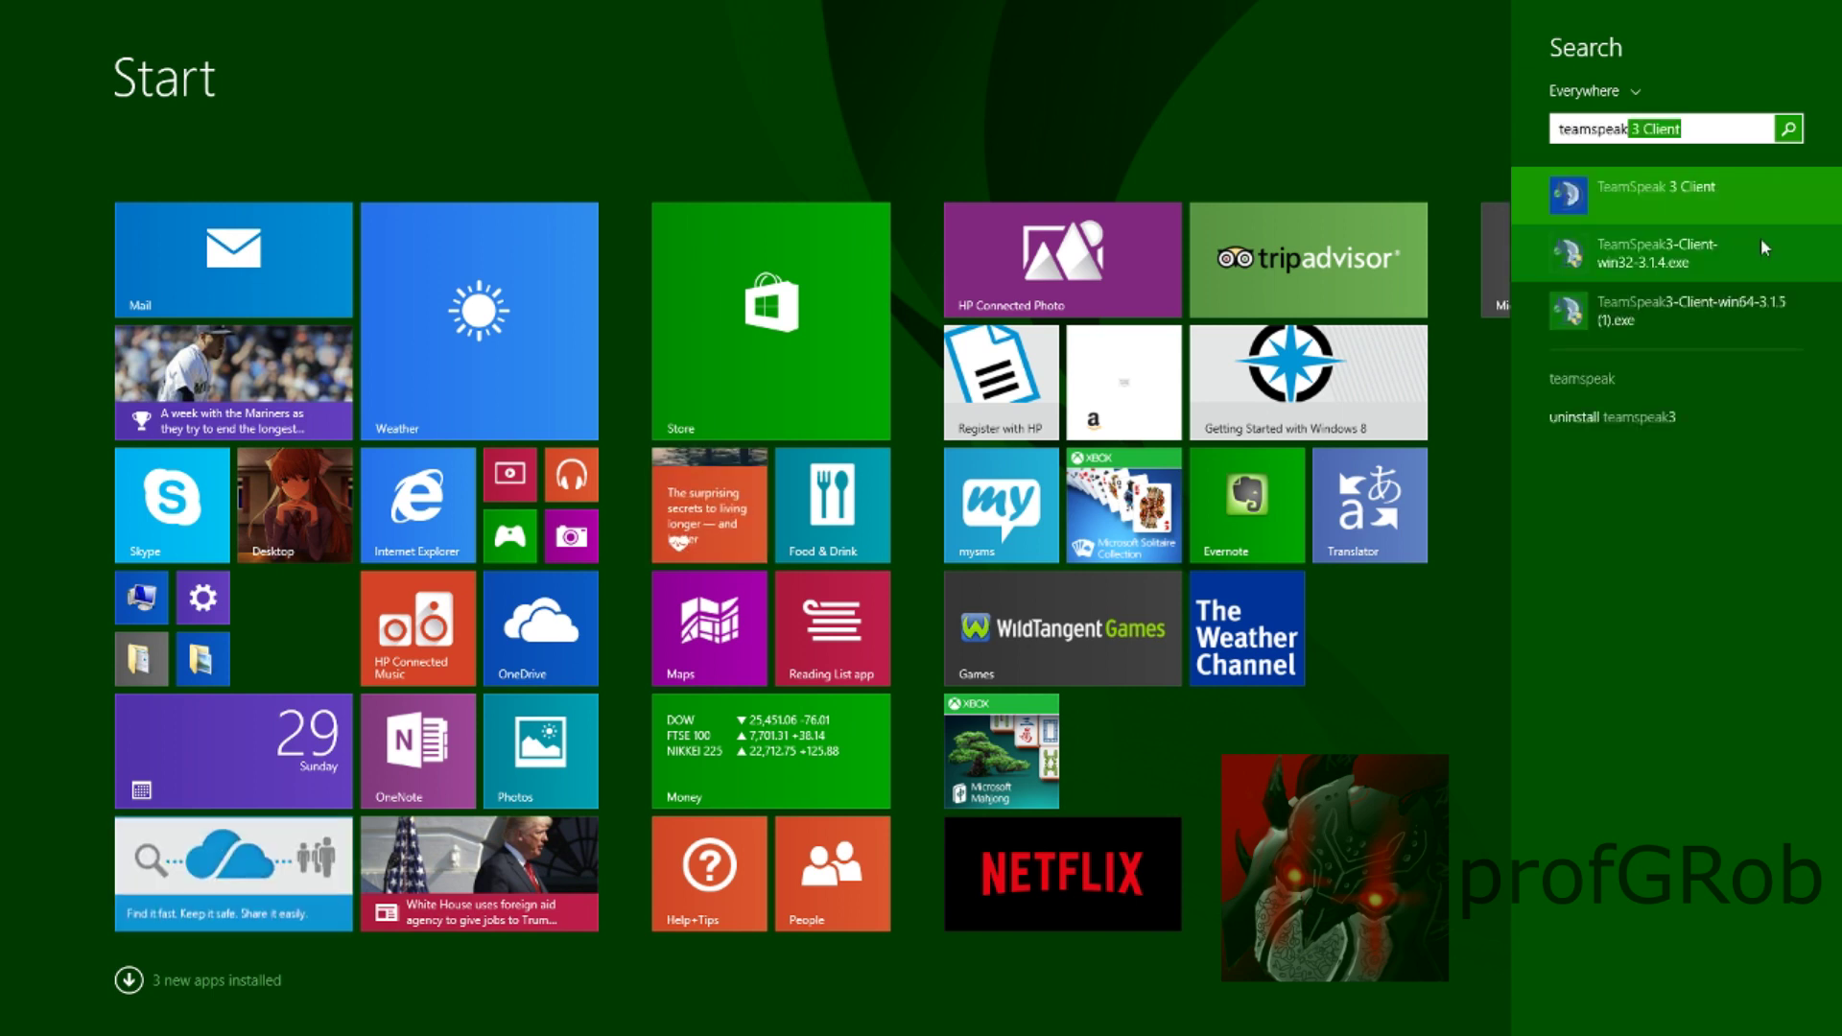
pyautogui.rightClick(1711, 217)
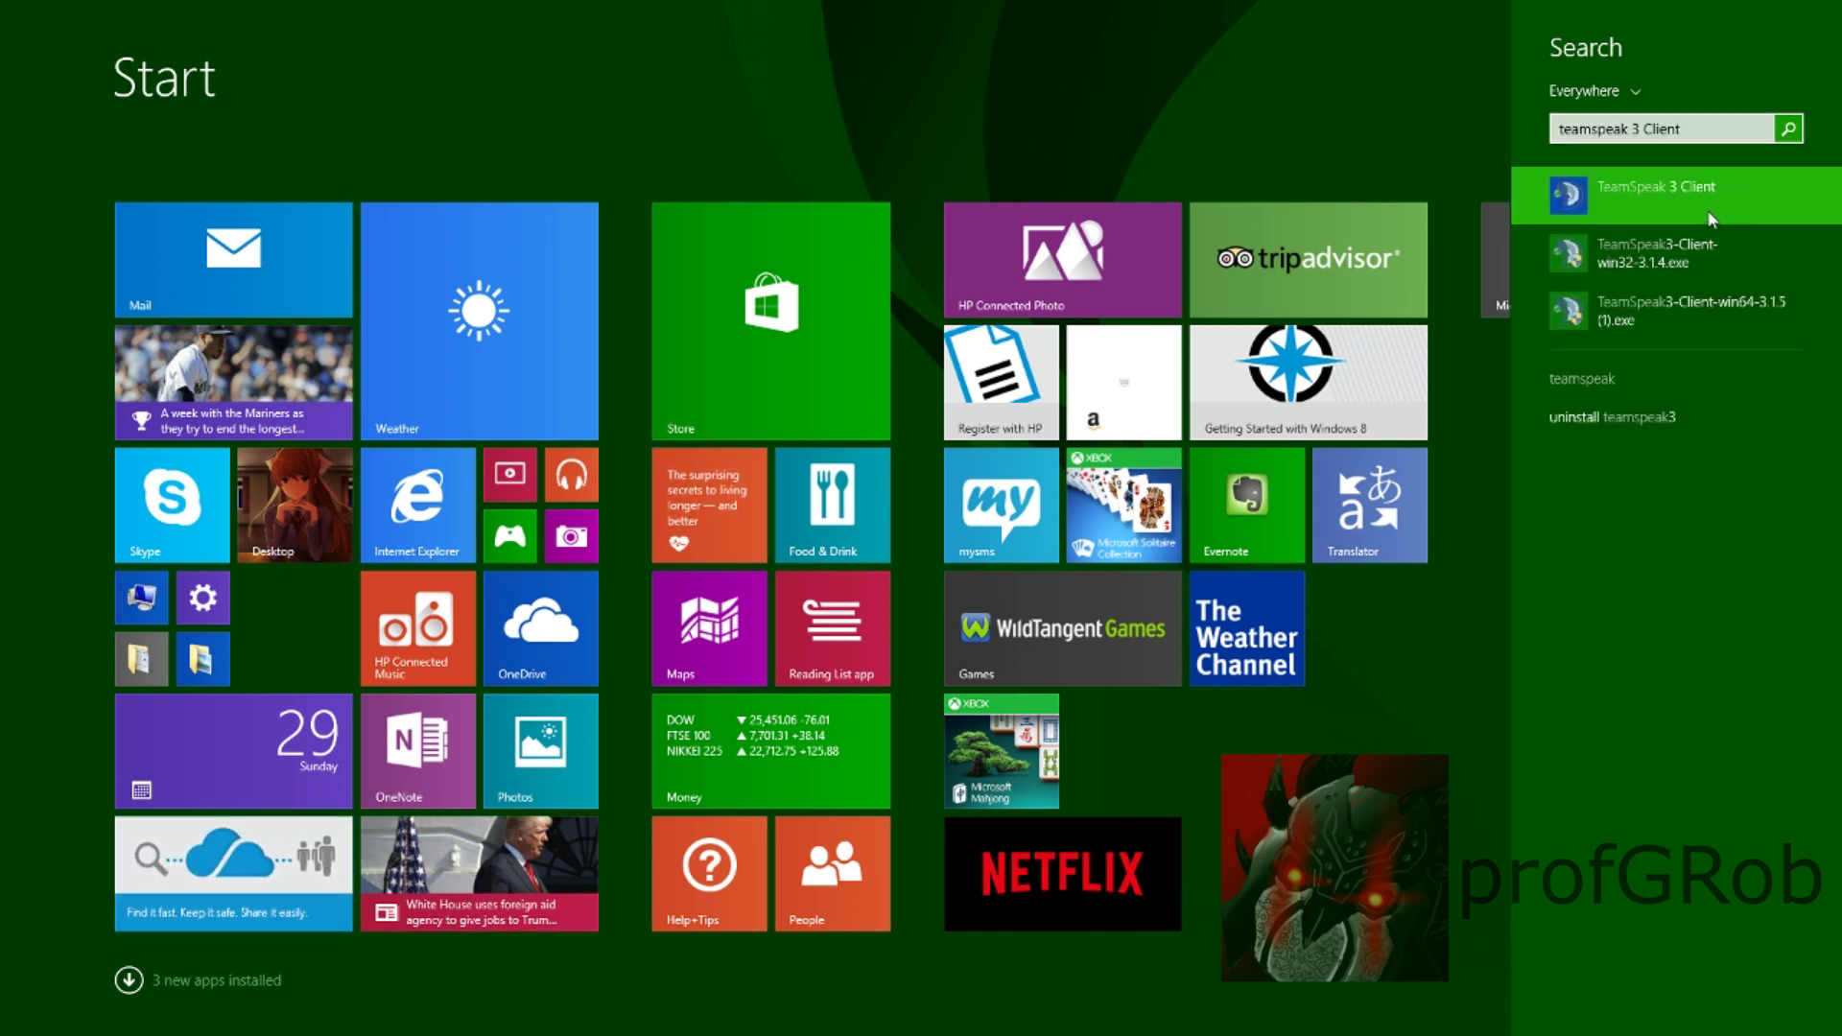
pyautogui.click(1617, 307)
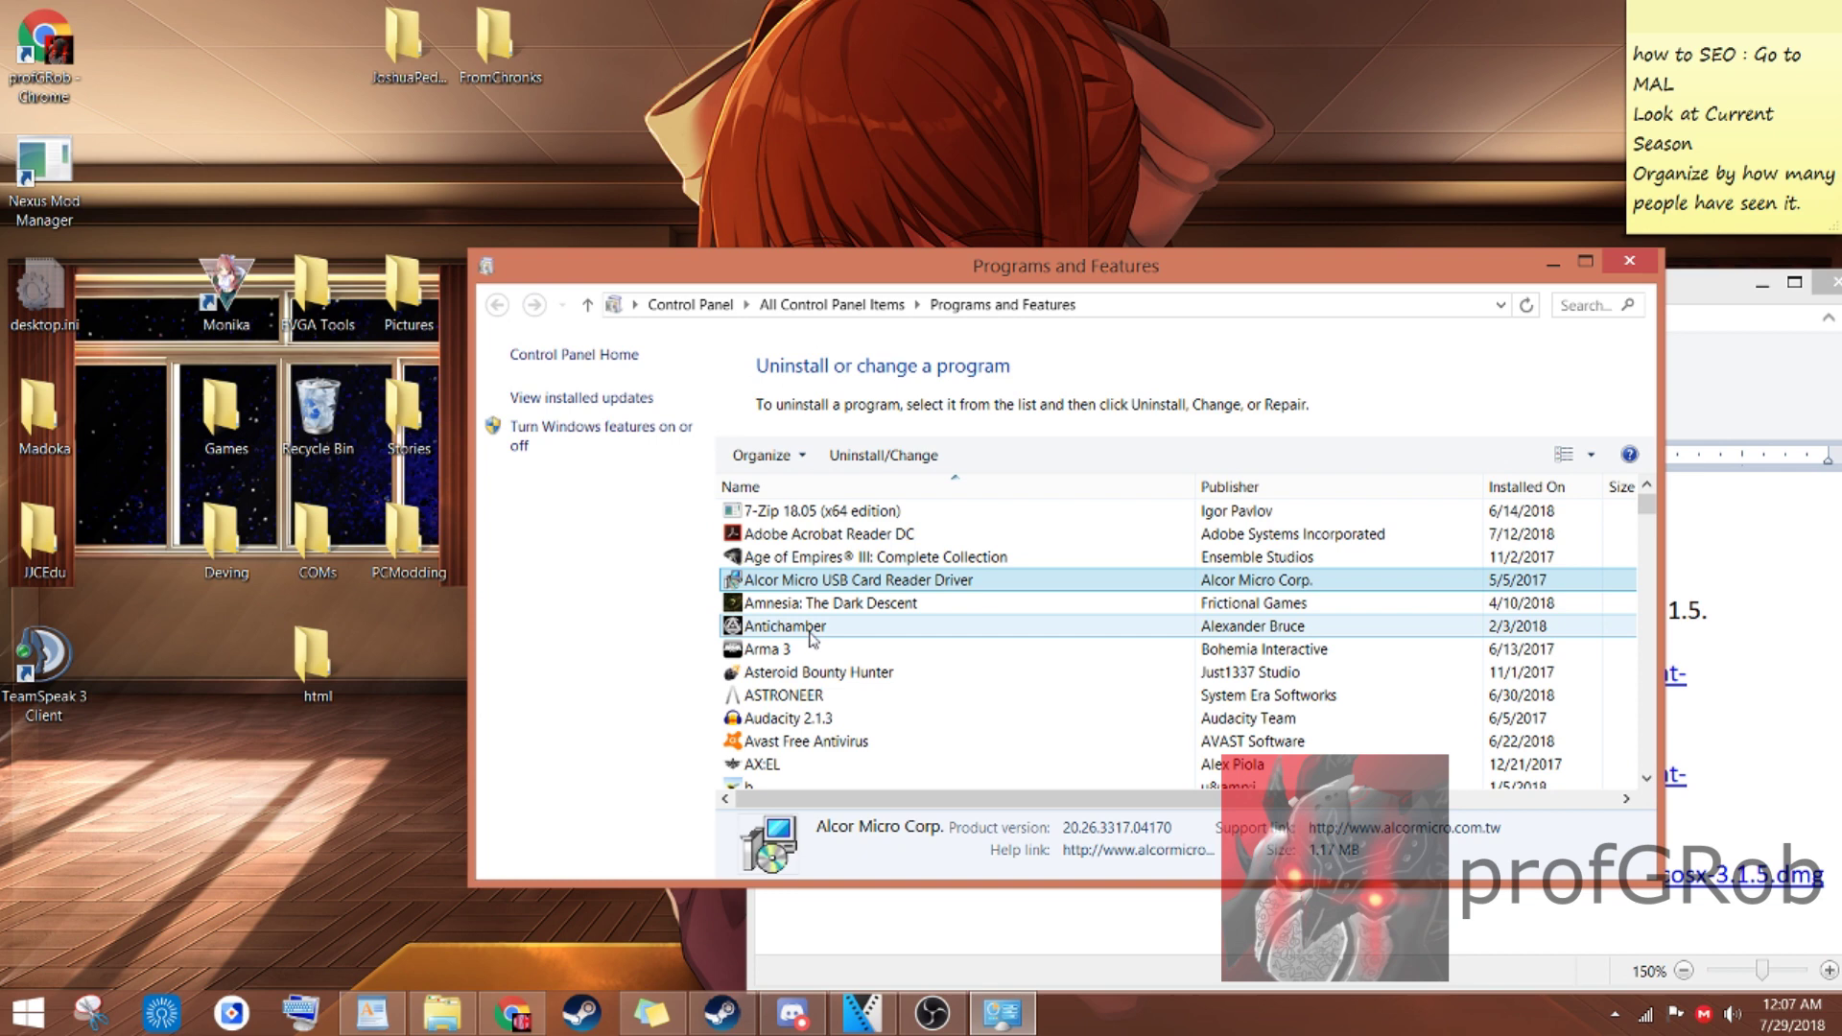
pyautogui.scroll(-20, 825, 629)
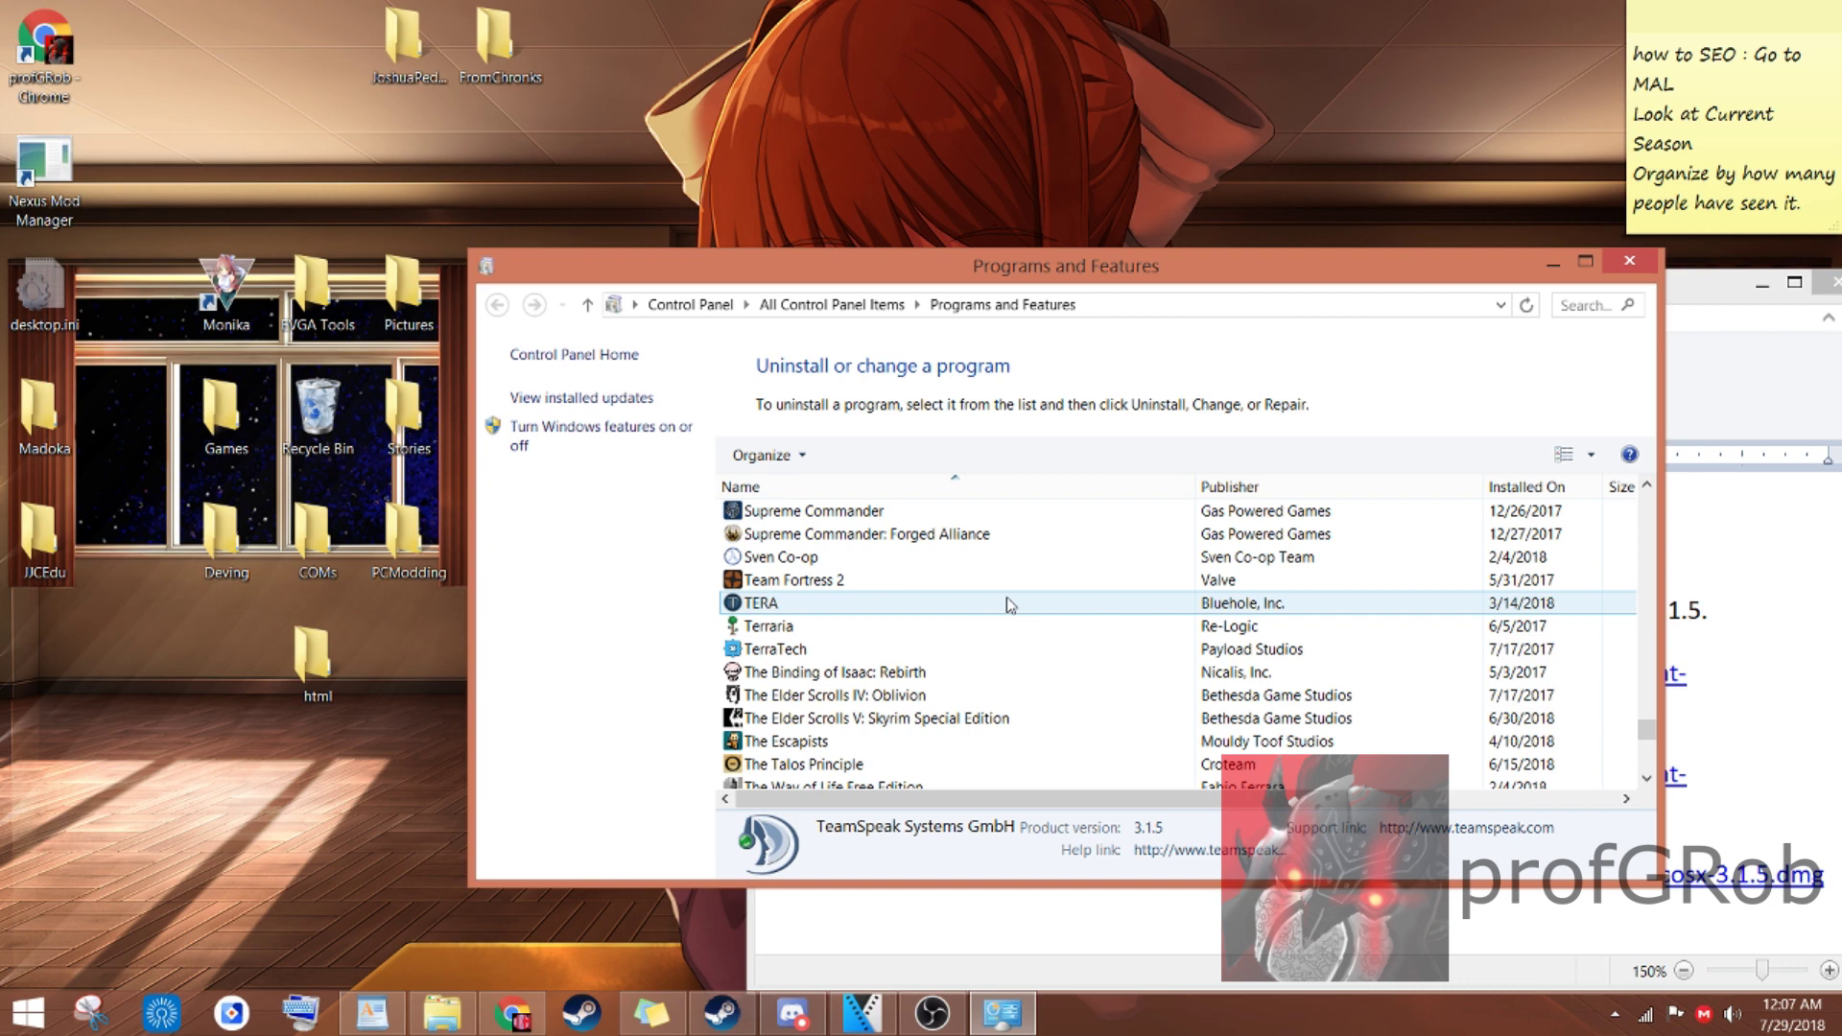
pyautogui.hotkey('alt', 'F4')
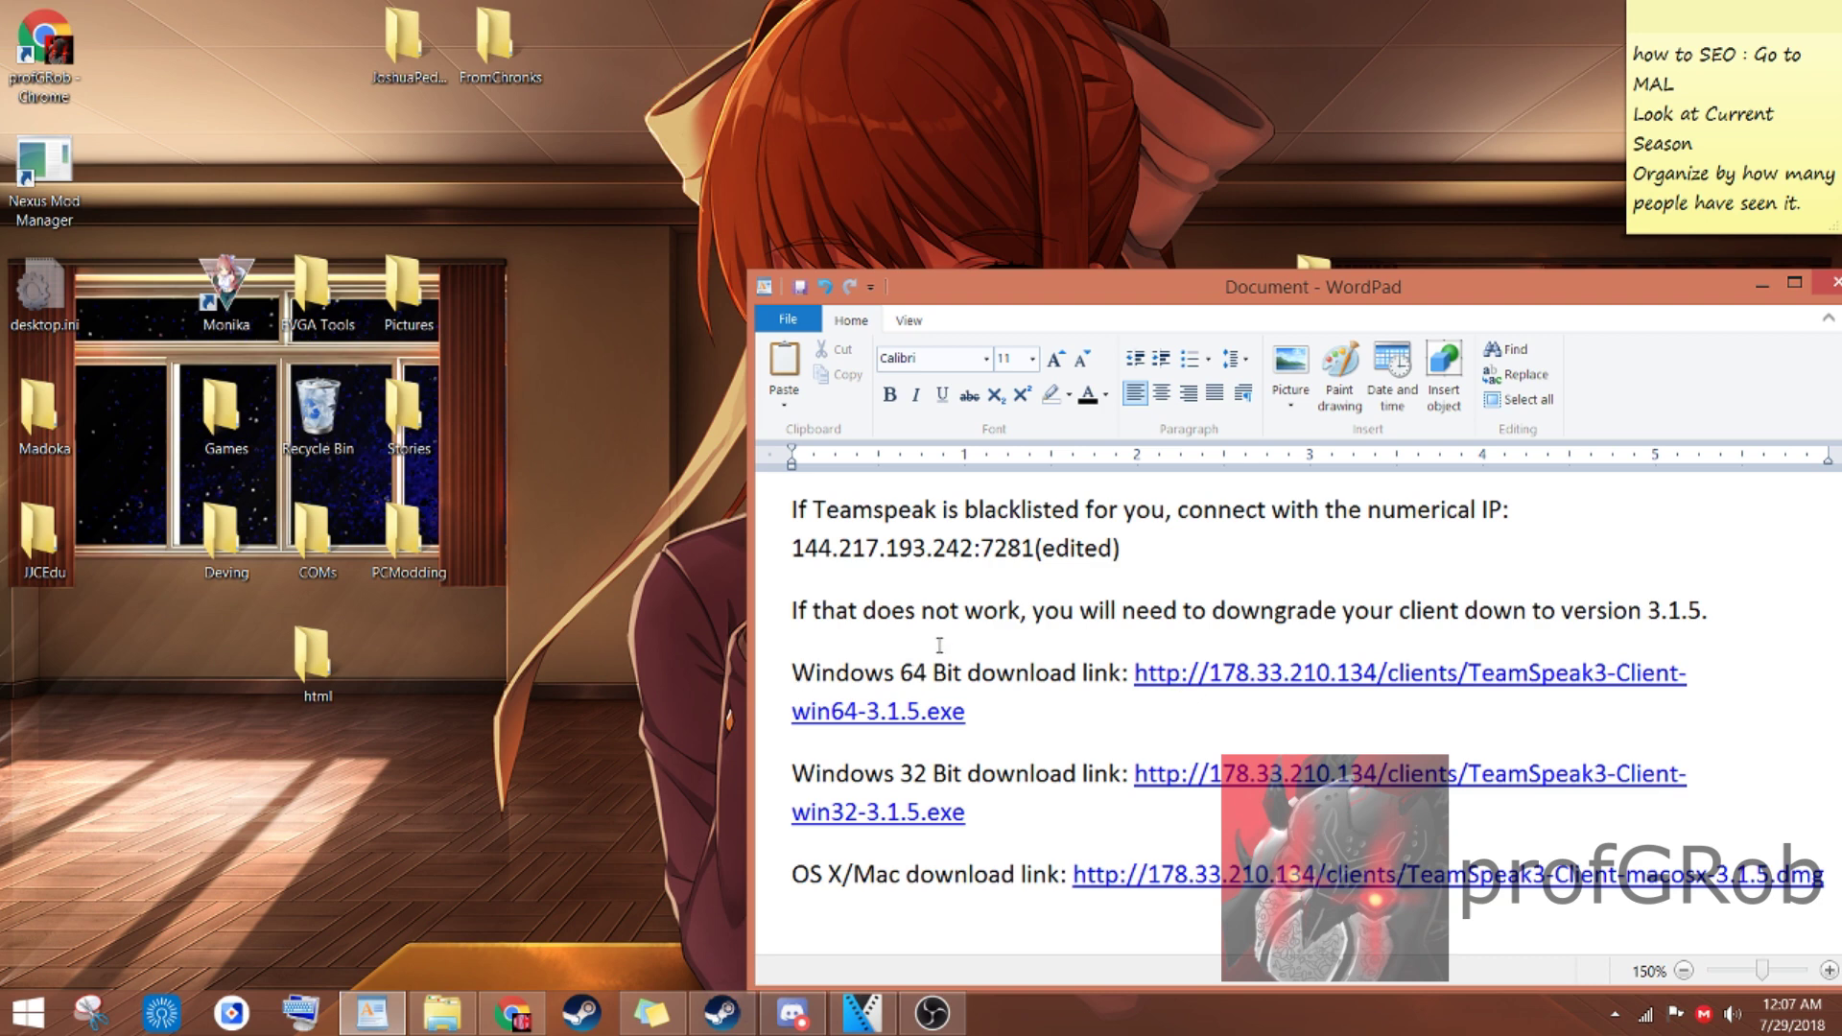
# Download and launch the Windows 64 Bit TeamSpeak 3.1.5 installer from the document's link, and accept its license agreement.
pyautogui.click(1164, 677)
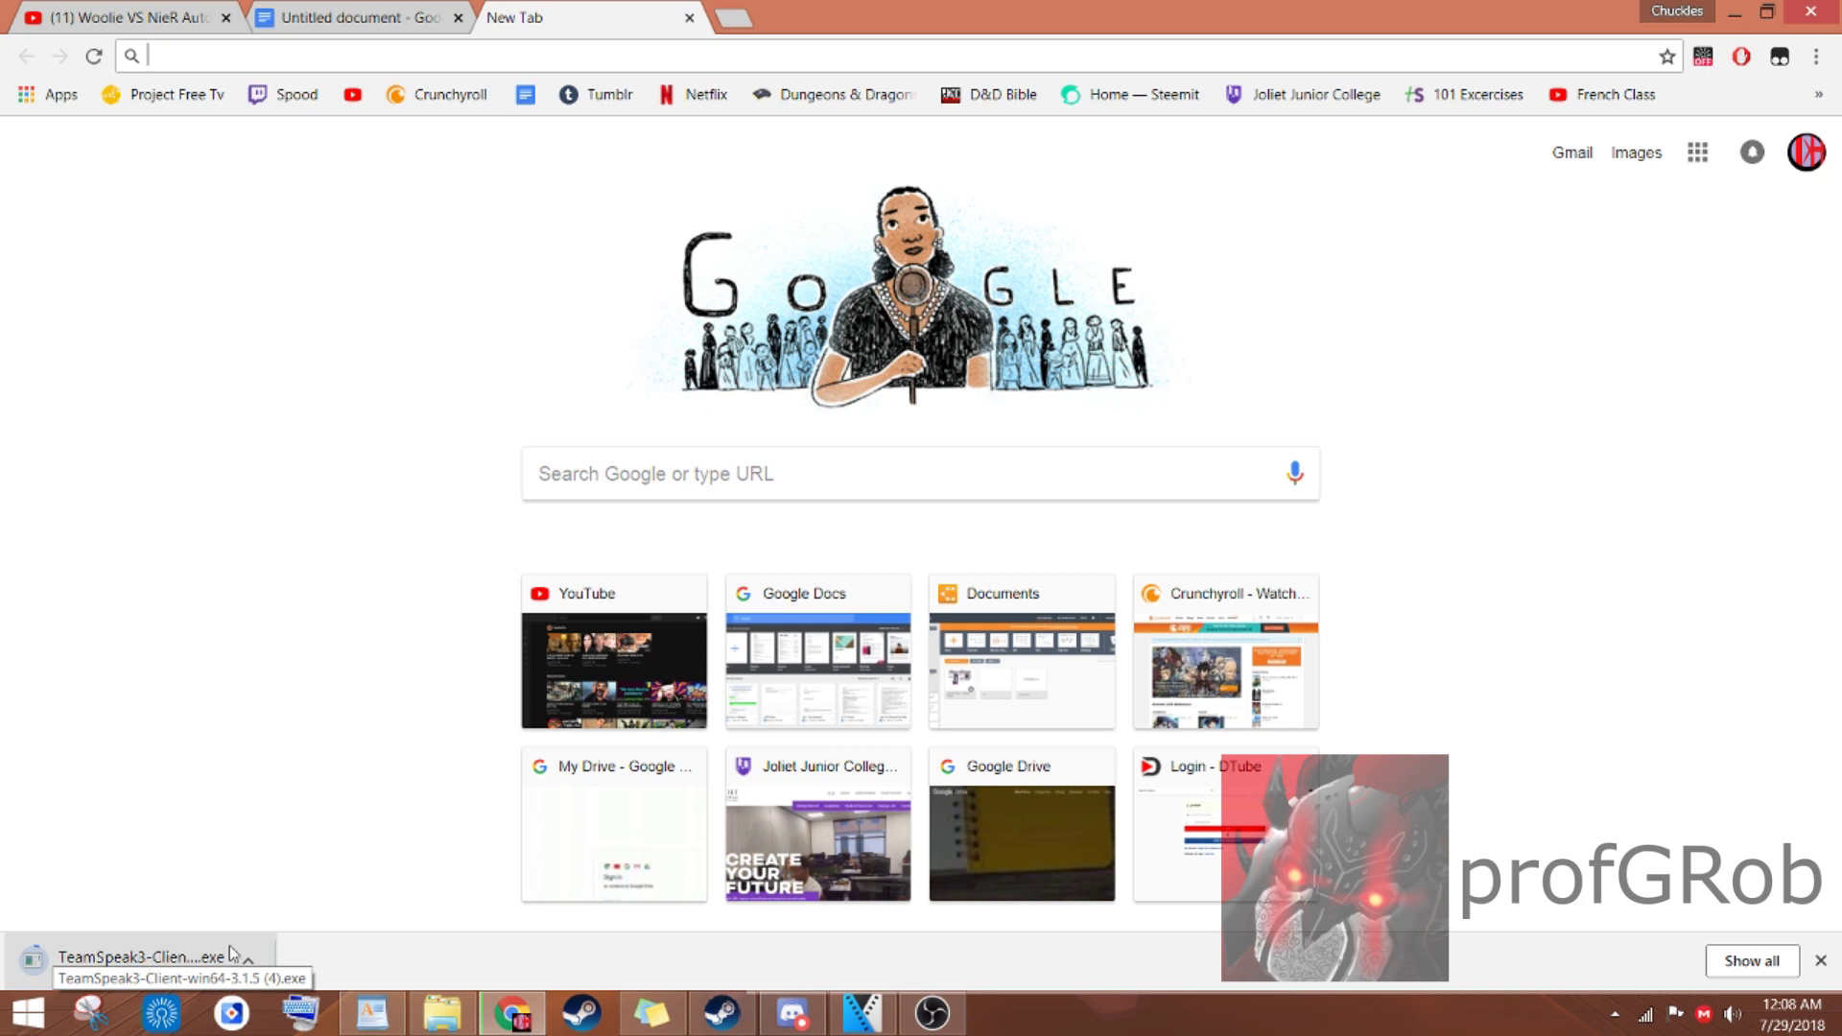
pyautogui.click(176, 967)
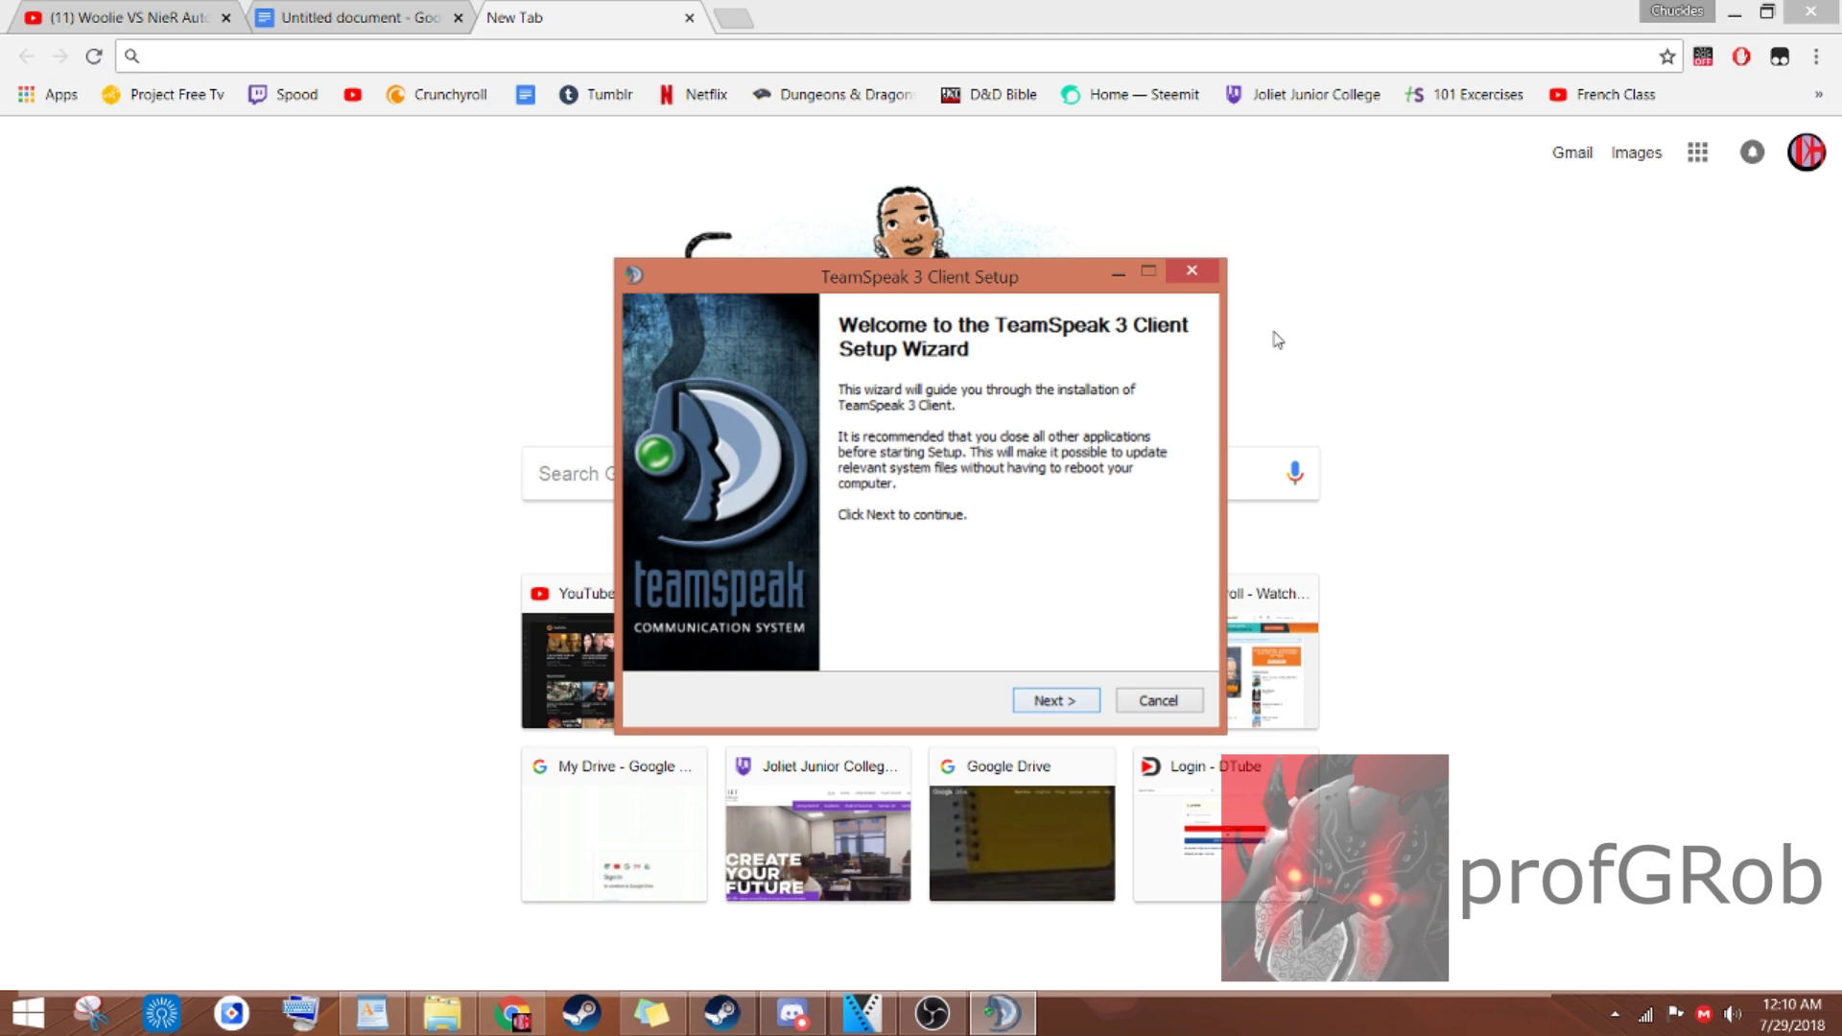
pyautogui.click(1048, 702)
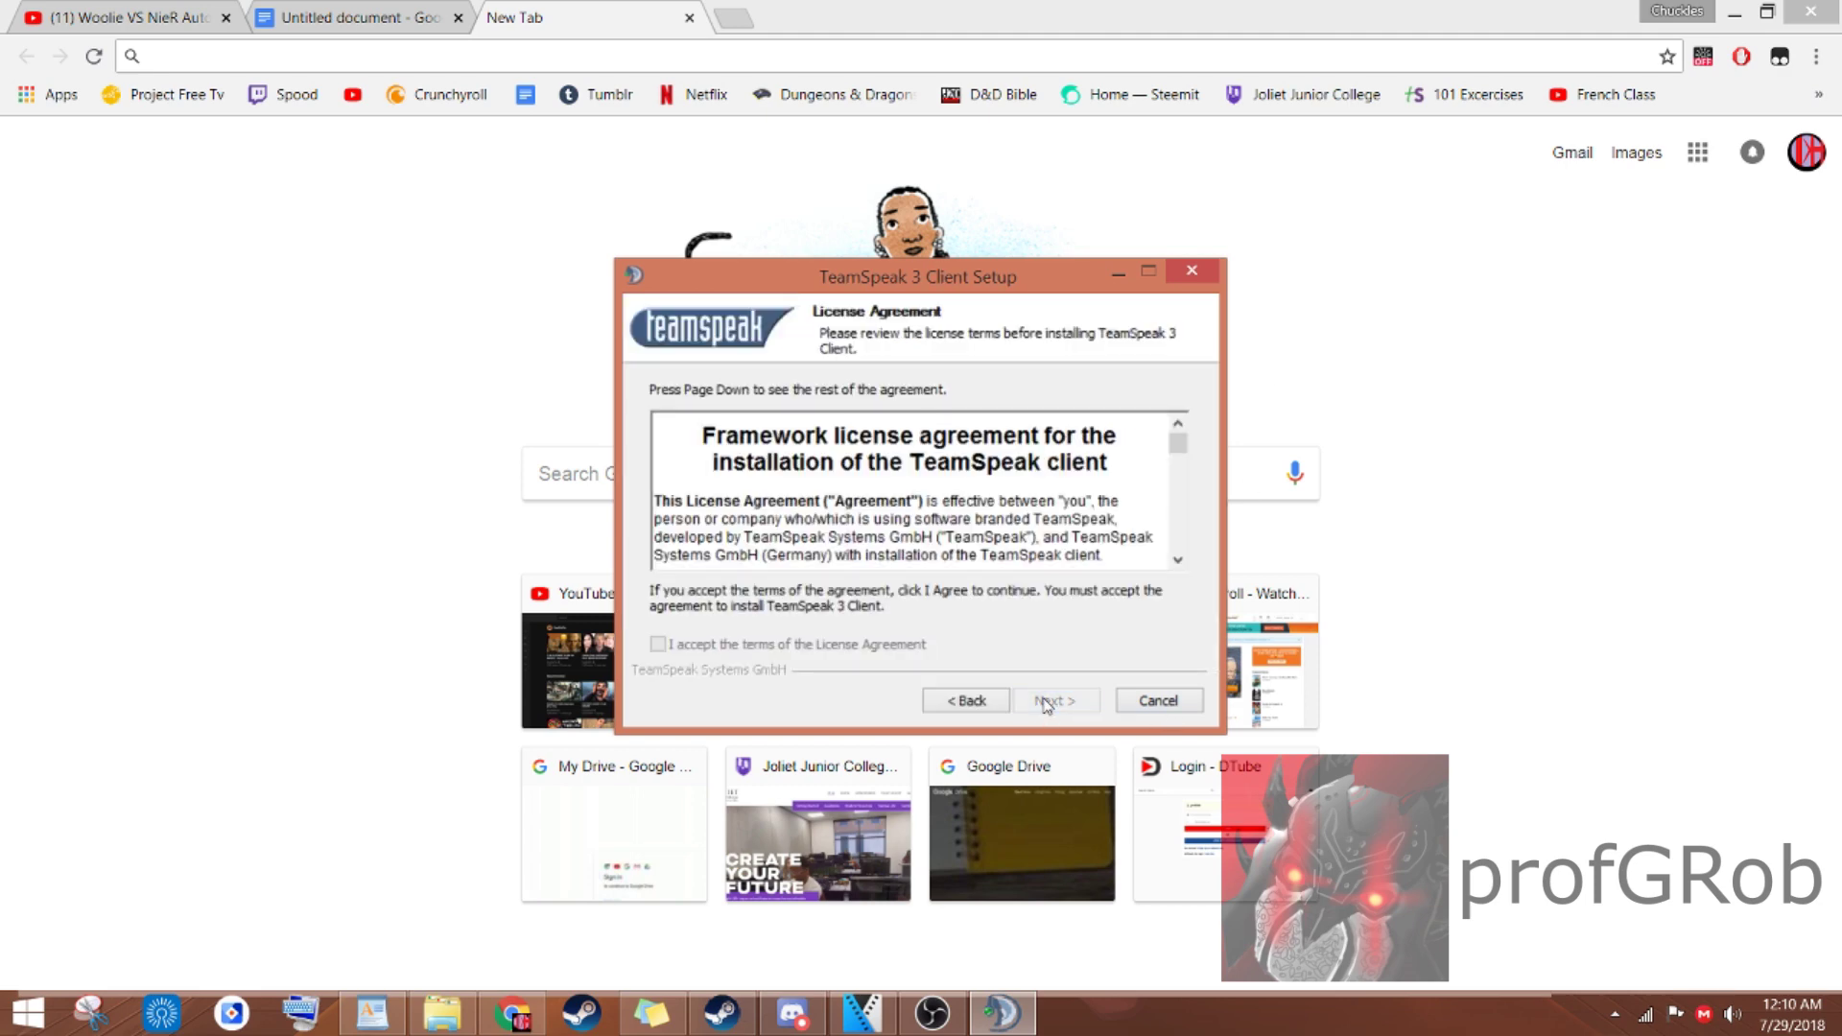
pyautogui.scroll(-10, 1059, 477)
pyautogui.scroll(-15, 1059, 477)
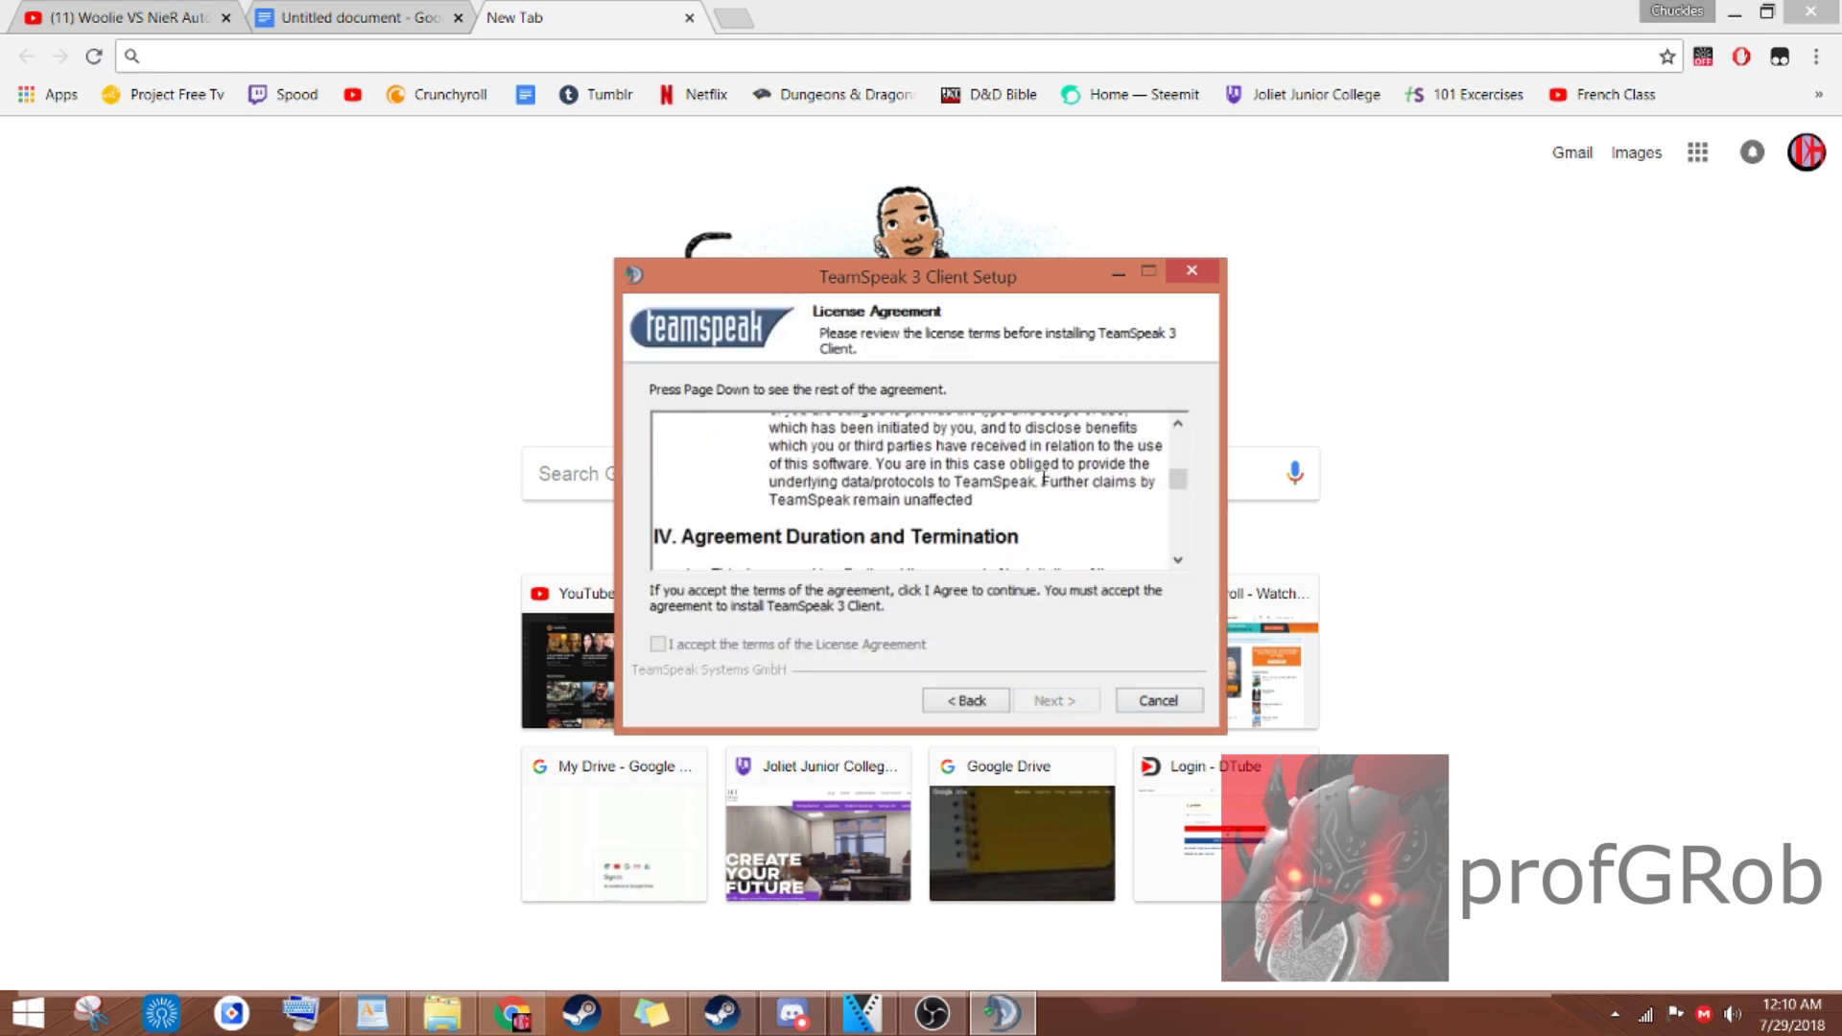
pyautogui.click(863, 644)
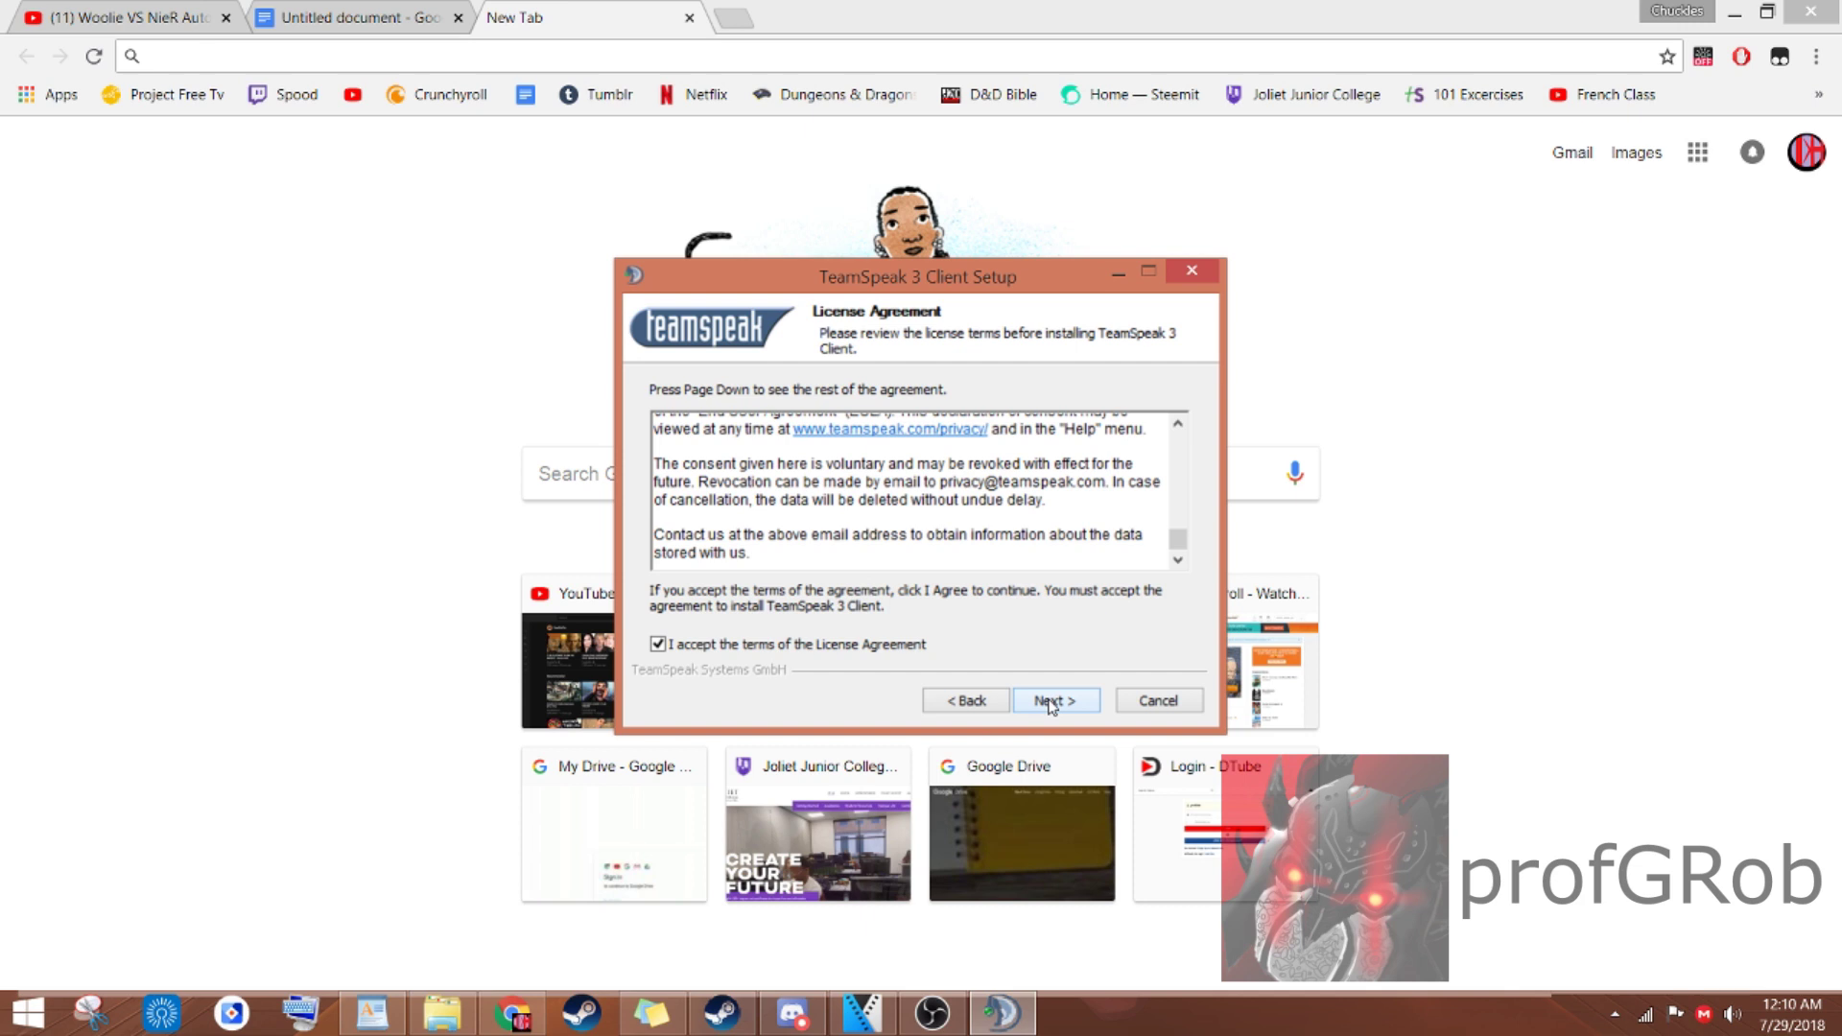
pyautogui.click(1051, 701)
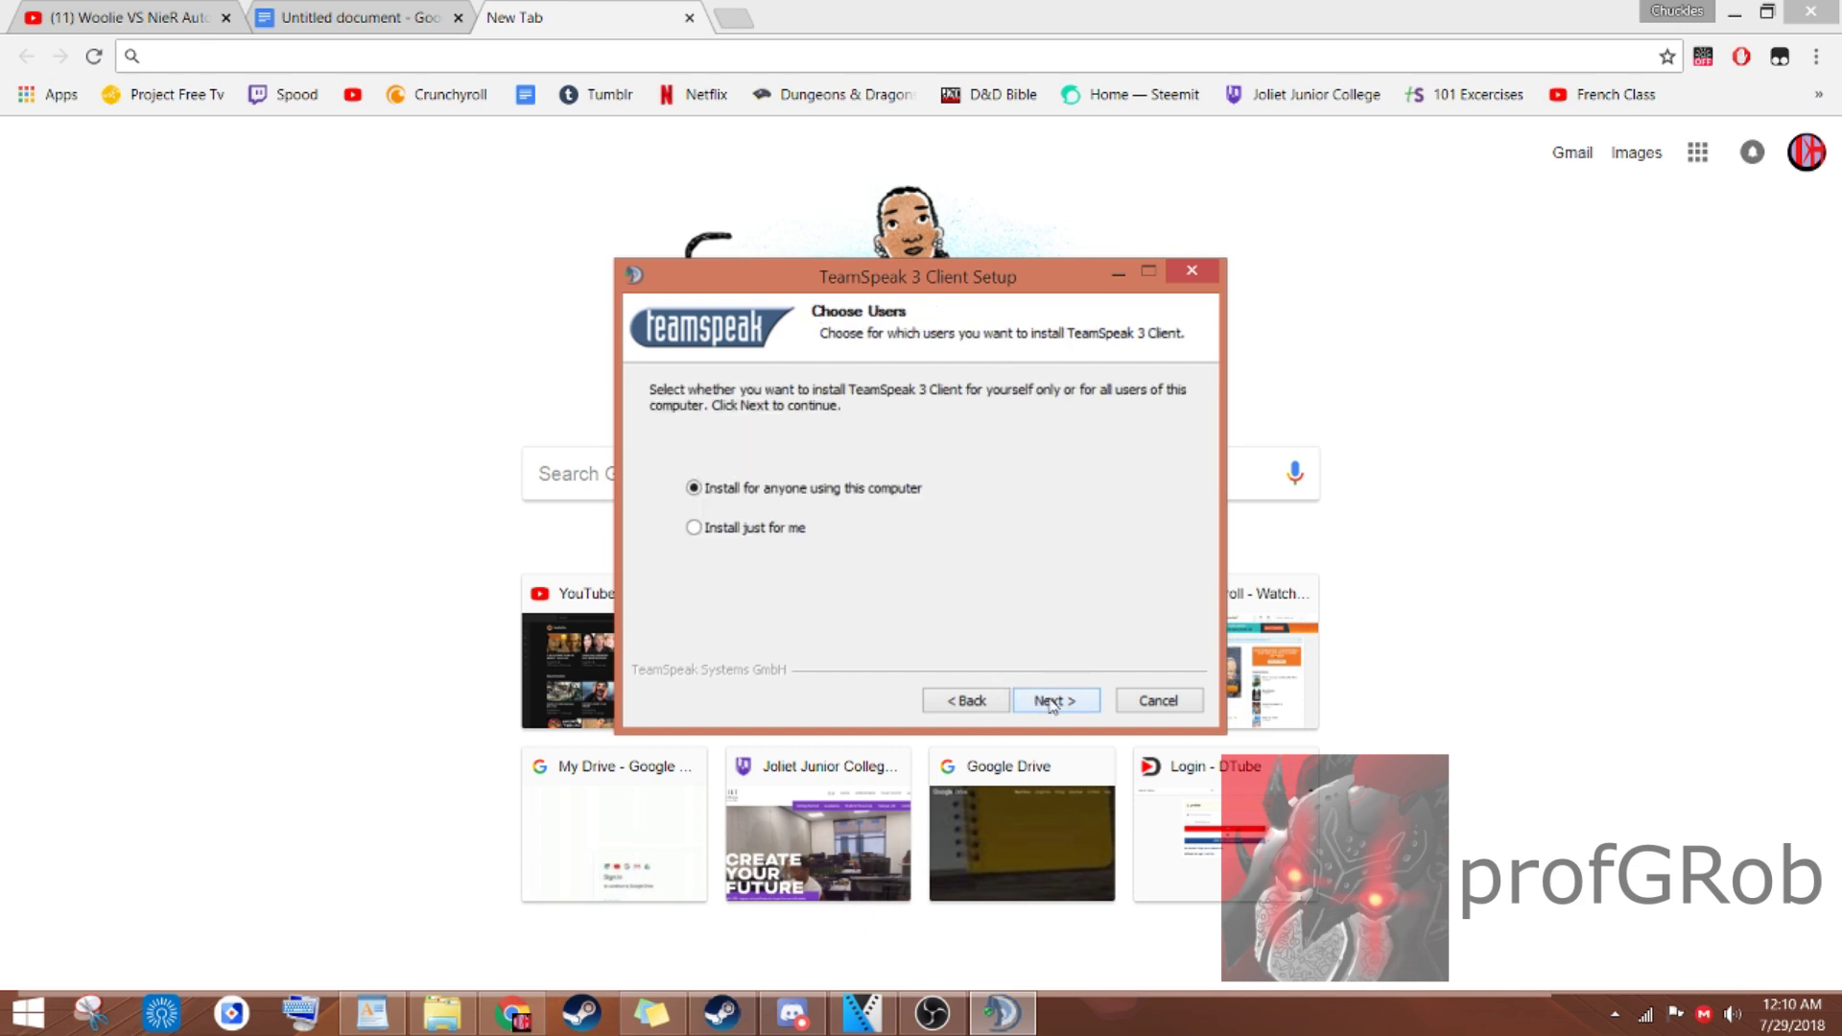
# Install TeamSpeak 3 Client for anyone using this computer, with configuration in user own files and no Overwolf overlay, and run it on finishing.
pyautogui.click(1050, 701)
pyautogui.click(1051, 701)
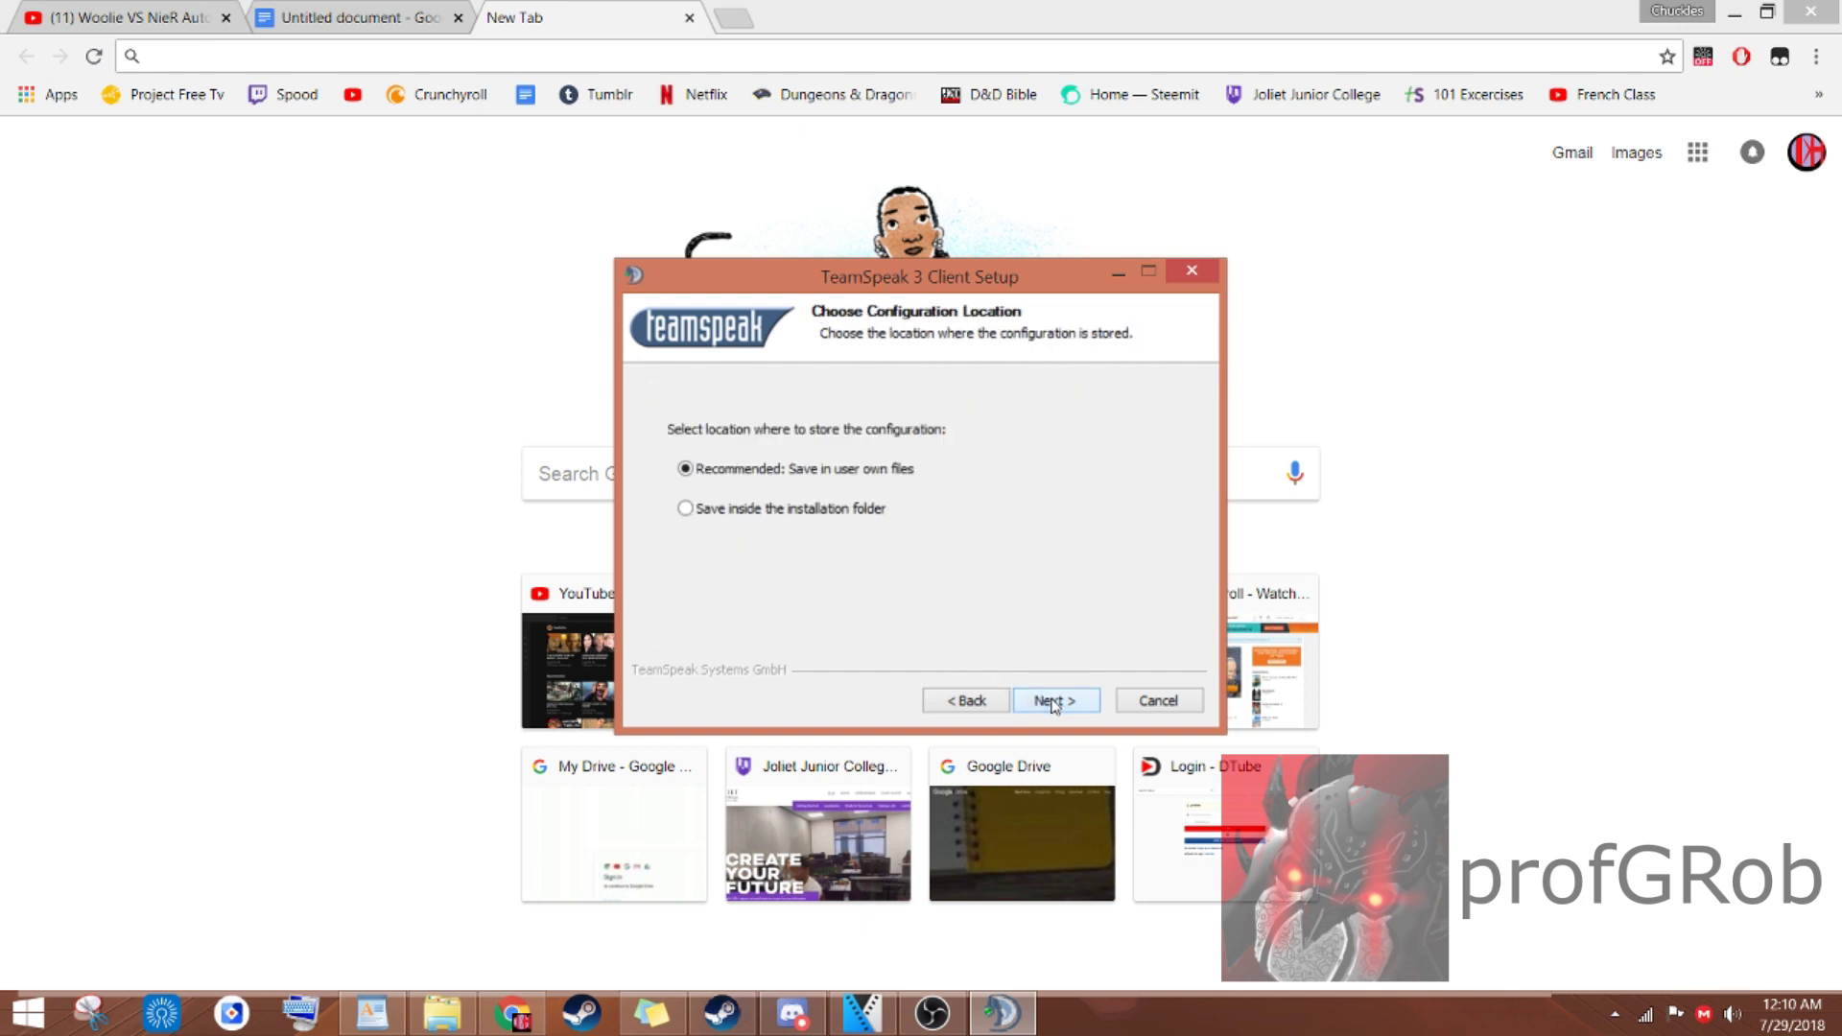
pyautogui.click(1054, 703)
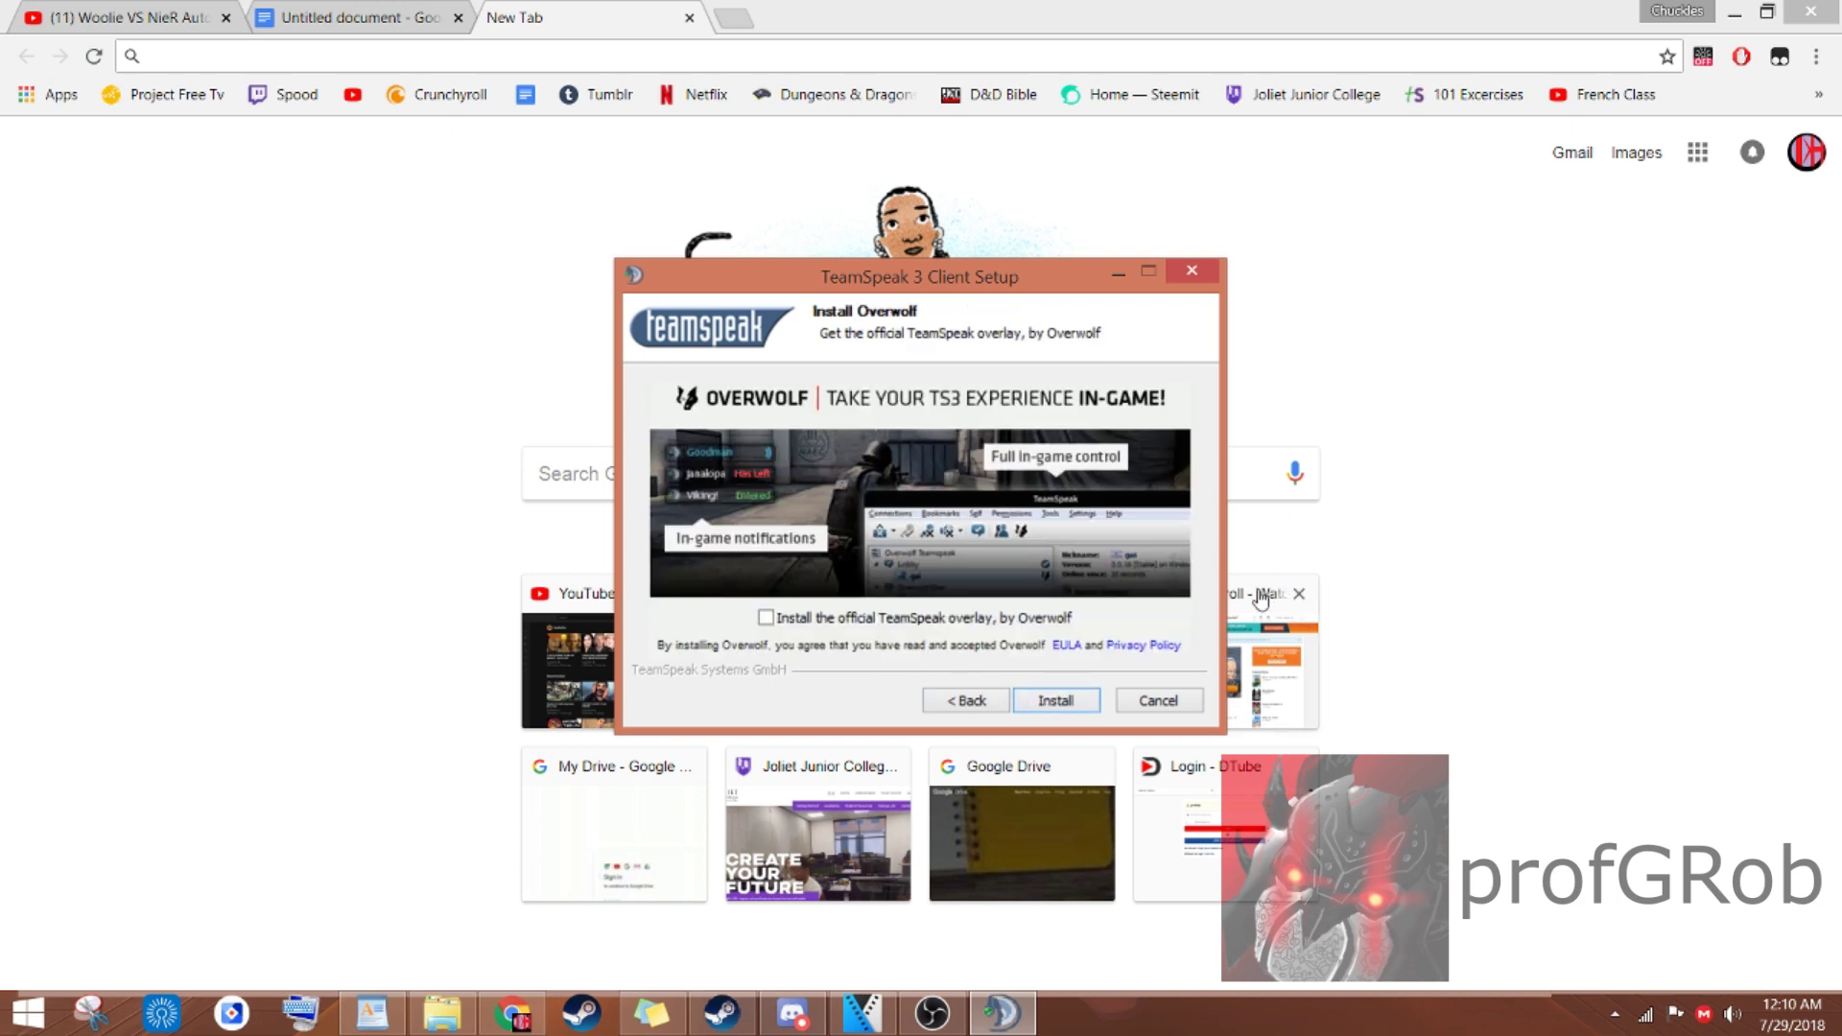
pyautogui.click(1081, 706)
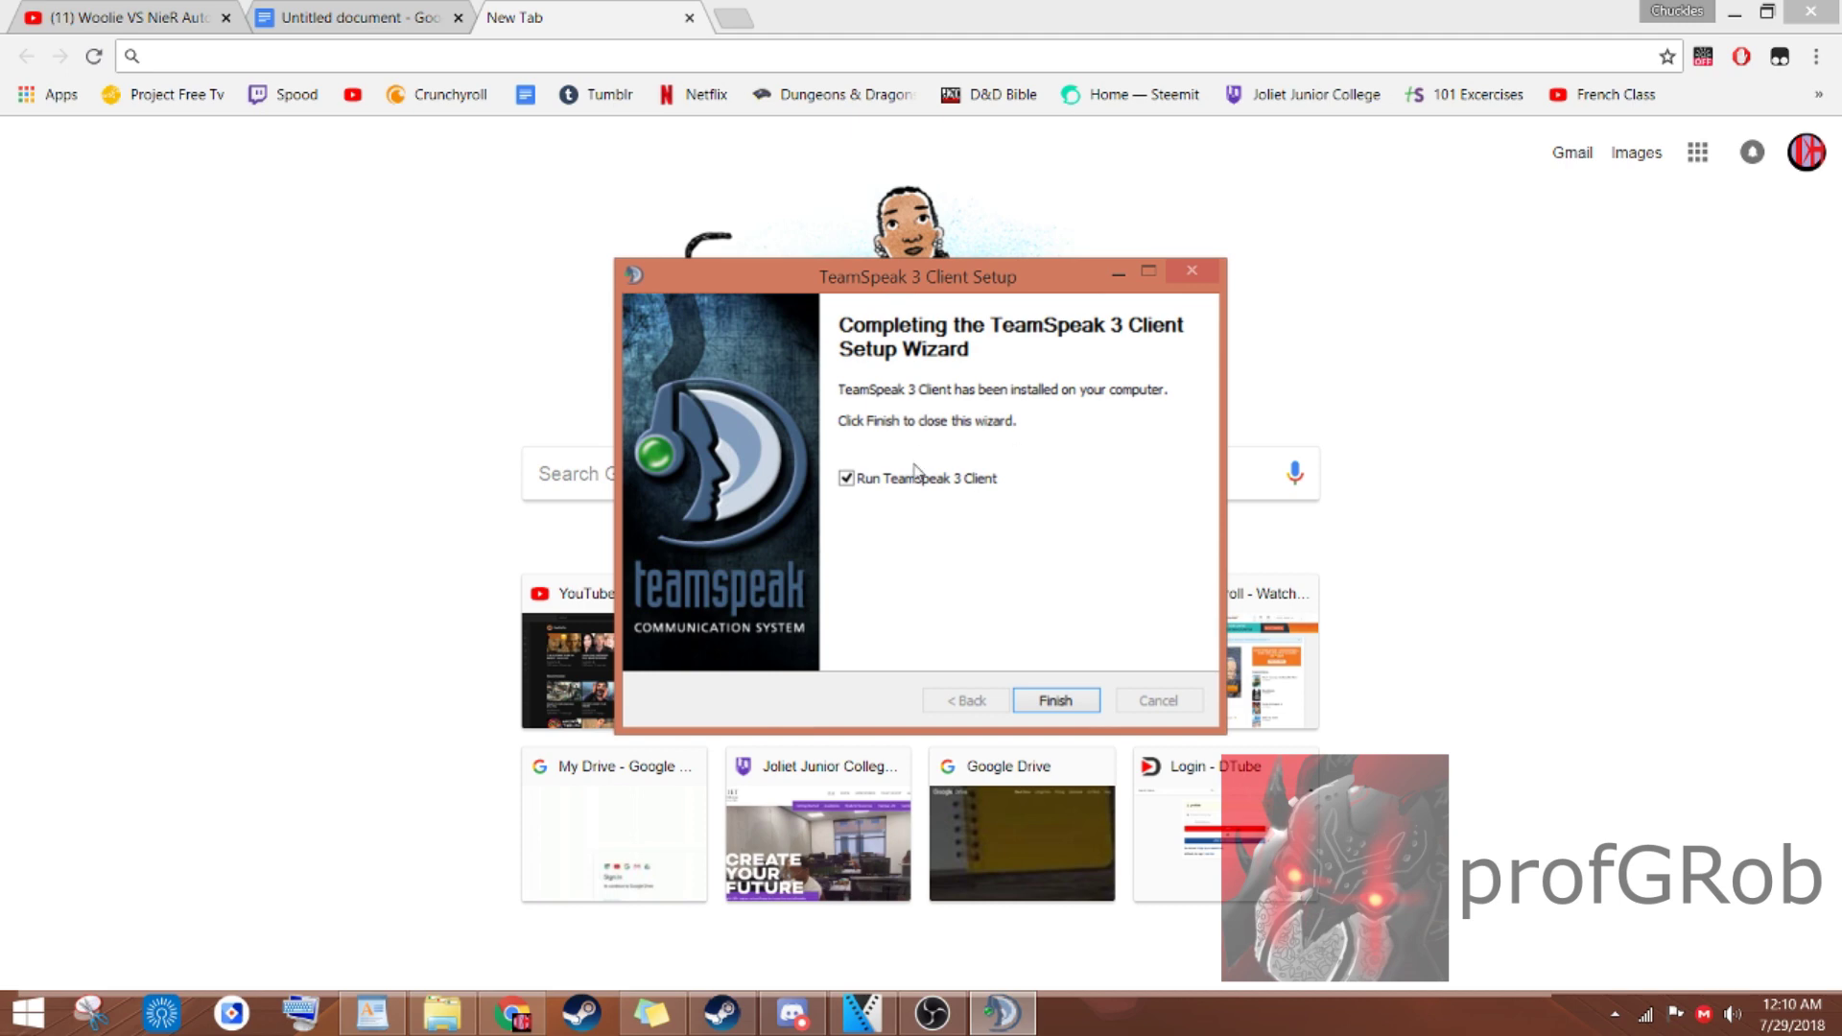
pyautogui.click(1056, 701)
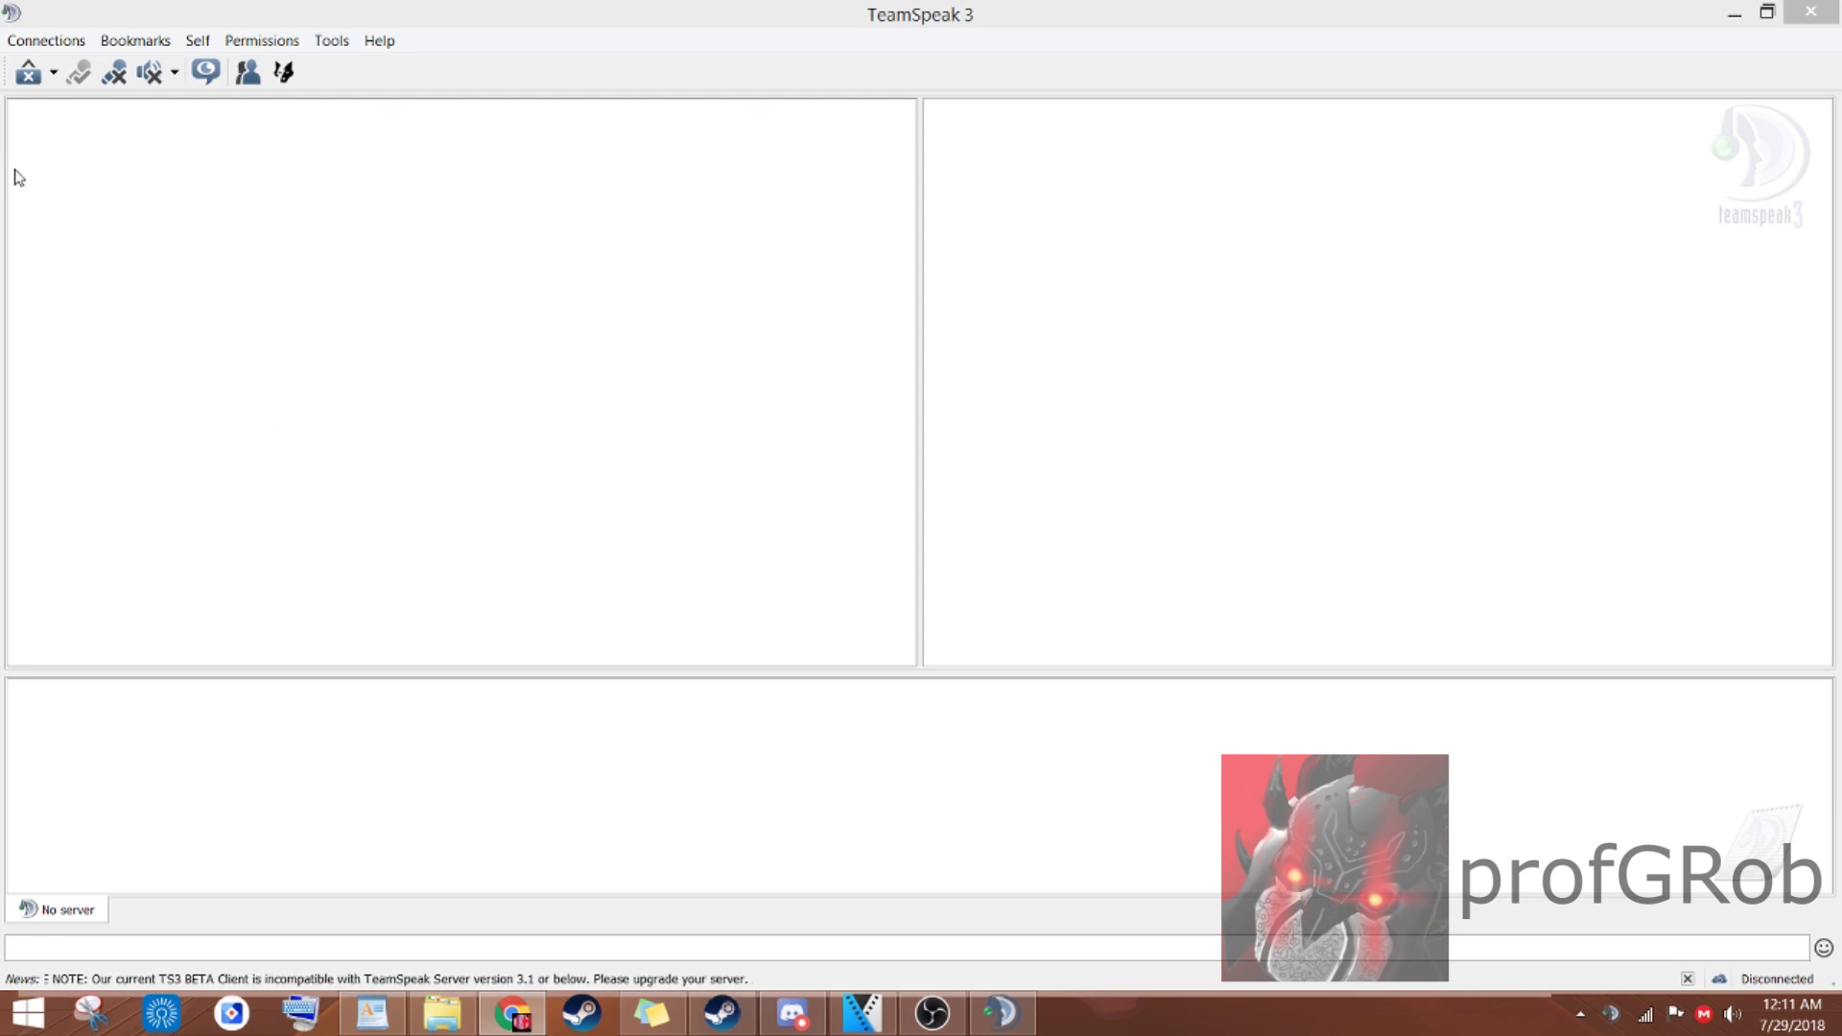
# Connect to the server at 144.217.193.242:7281 with the user's nickname and no server password.
pyautogui.click(67, 48)
pyautogui.click(86, 67)
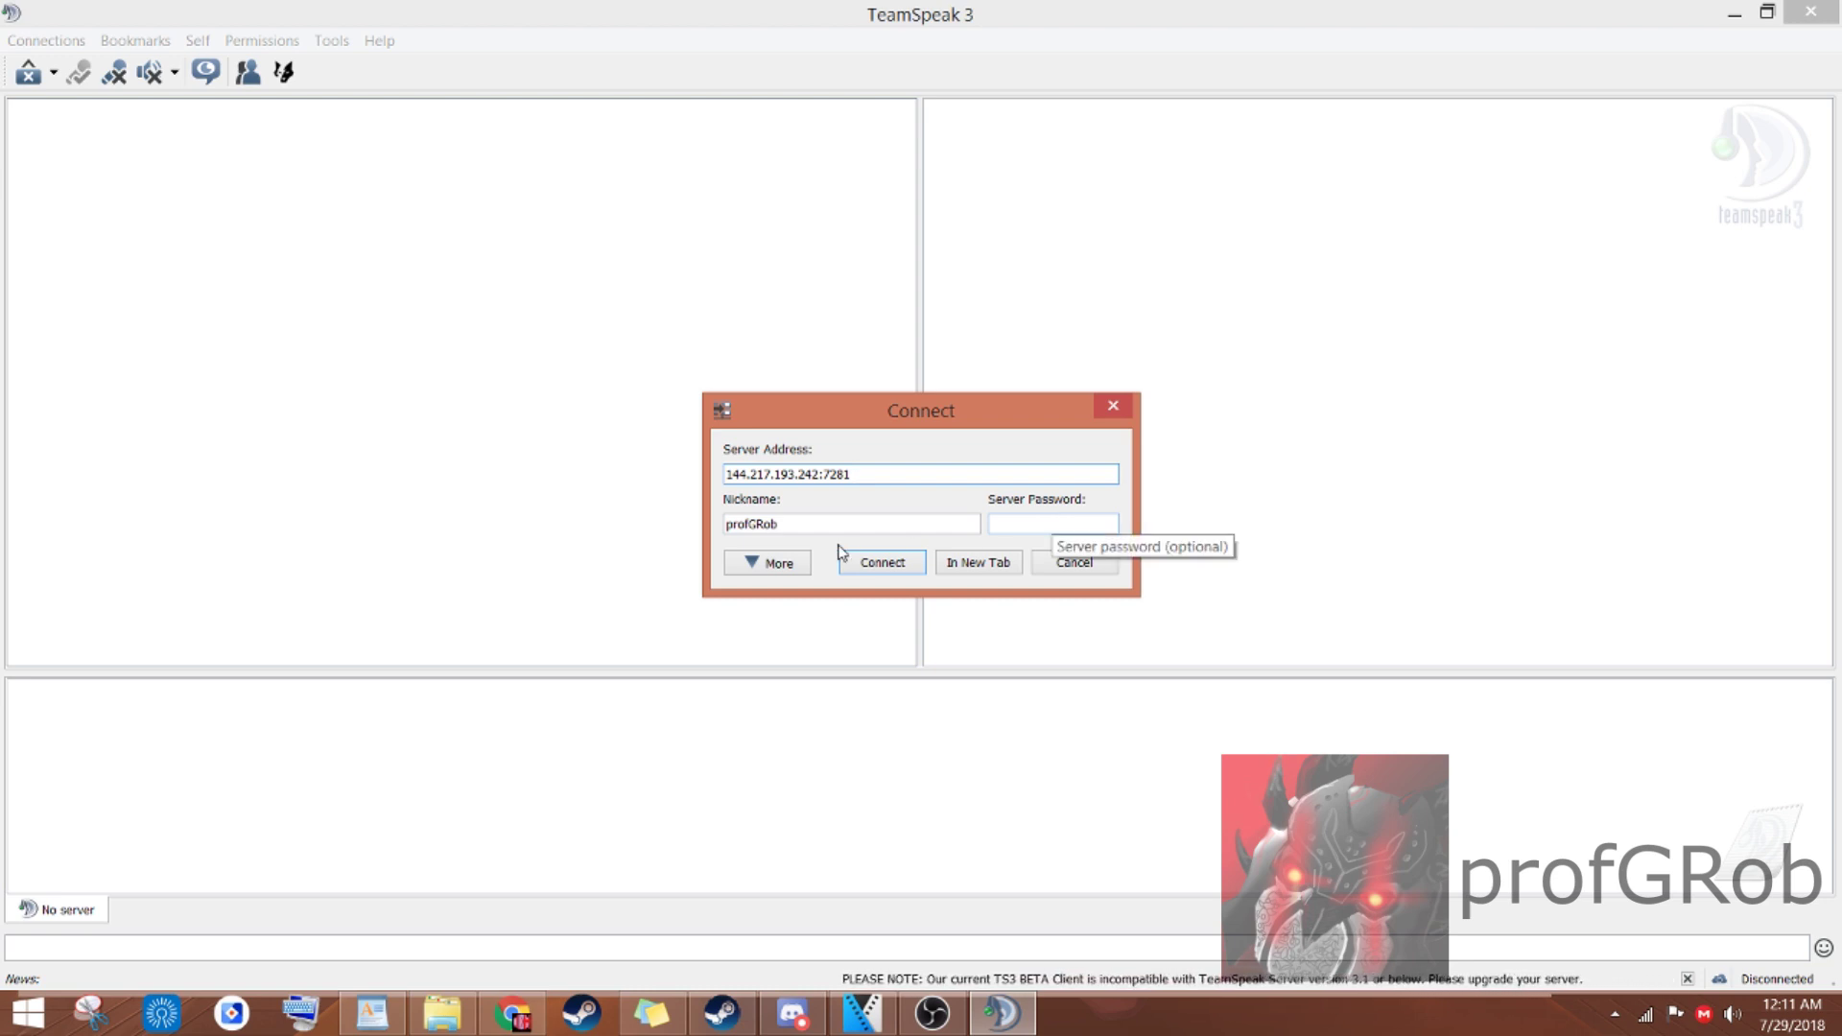
pyautogui.click(875, 566)
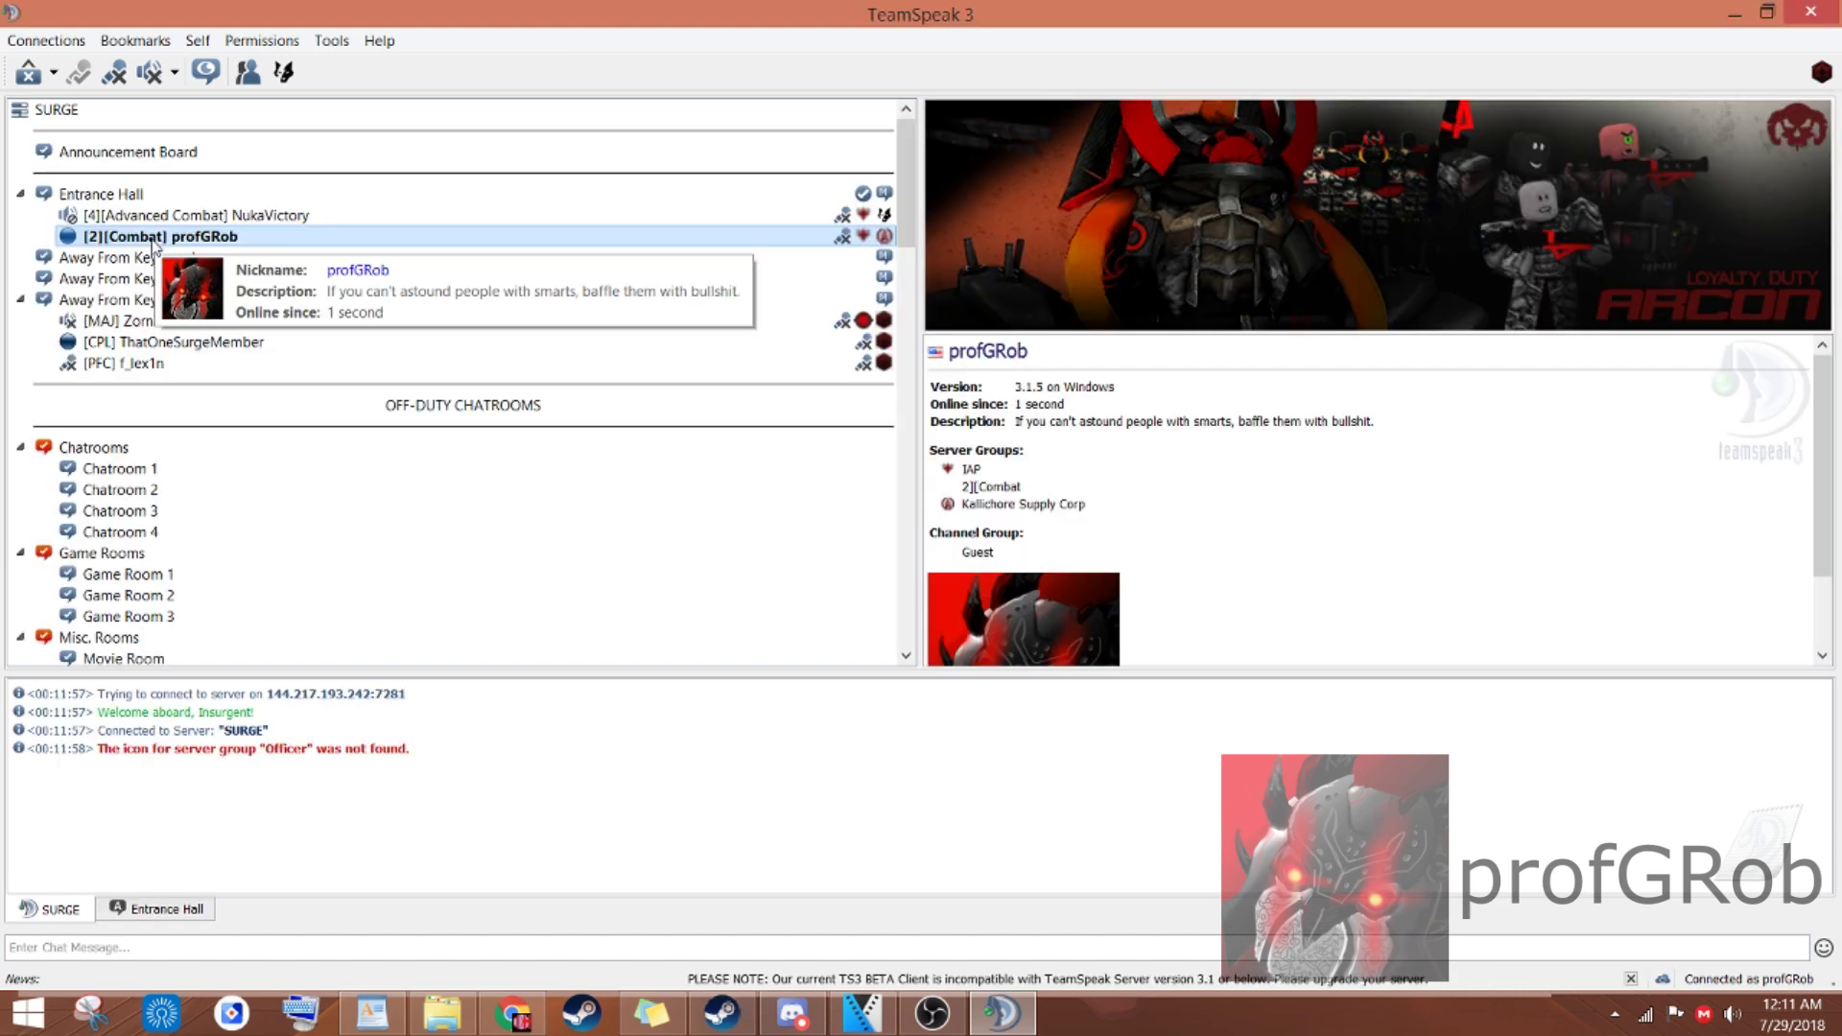
# Examine the connected user's details, the bookmark options, and the SURGE server's channel list from the Entrance Hall to the on-duty rooms.
pyautogui.moveTo(267, 247)
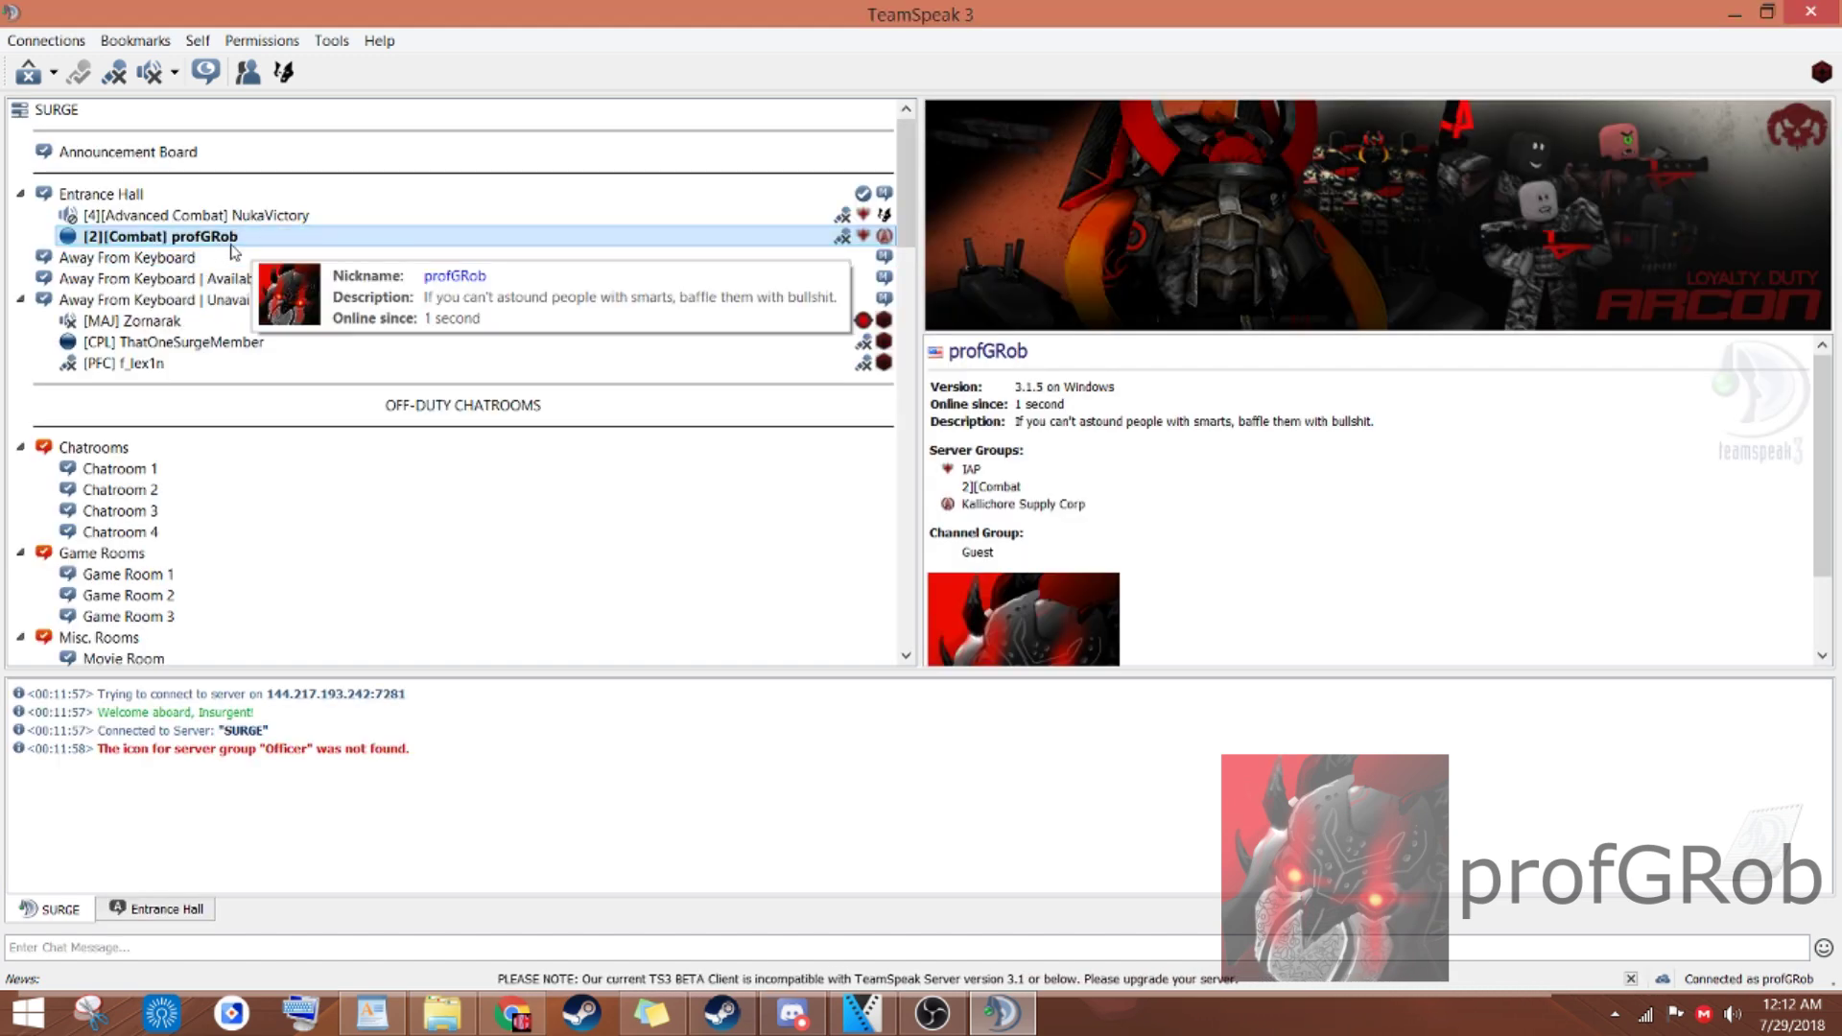
pyautogui.click(160, 46)
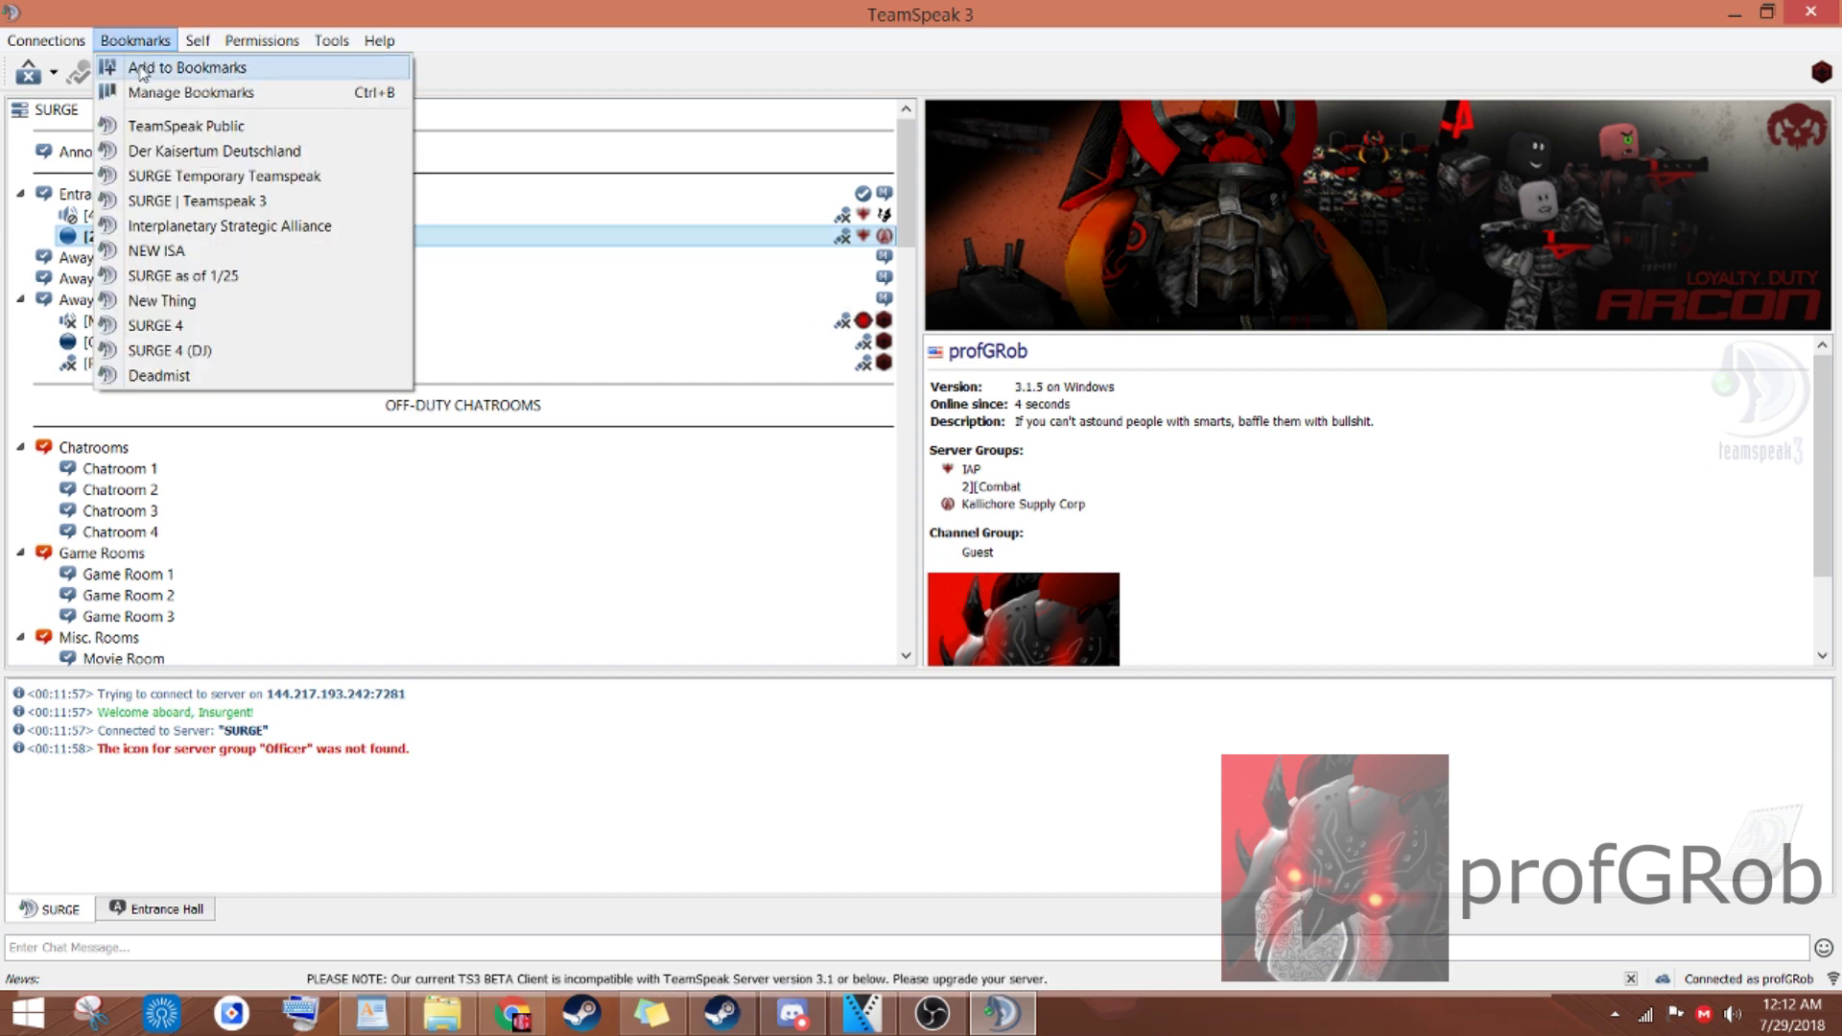
pyautogui.click(568, 217)
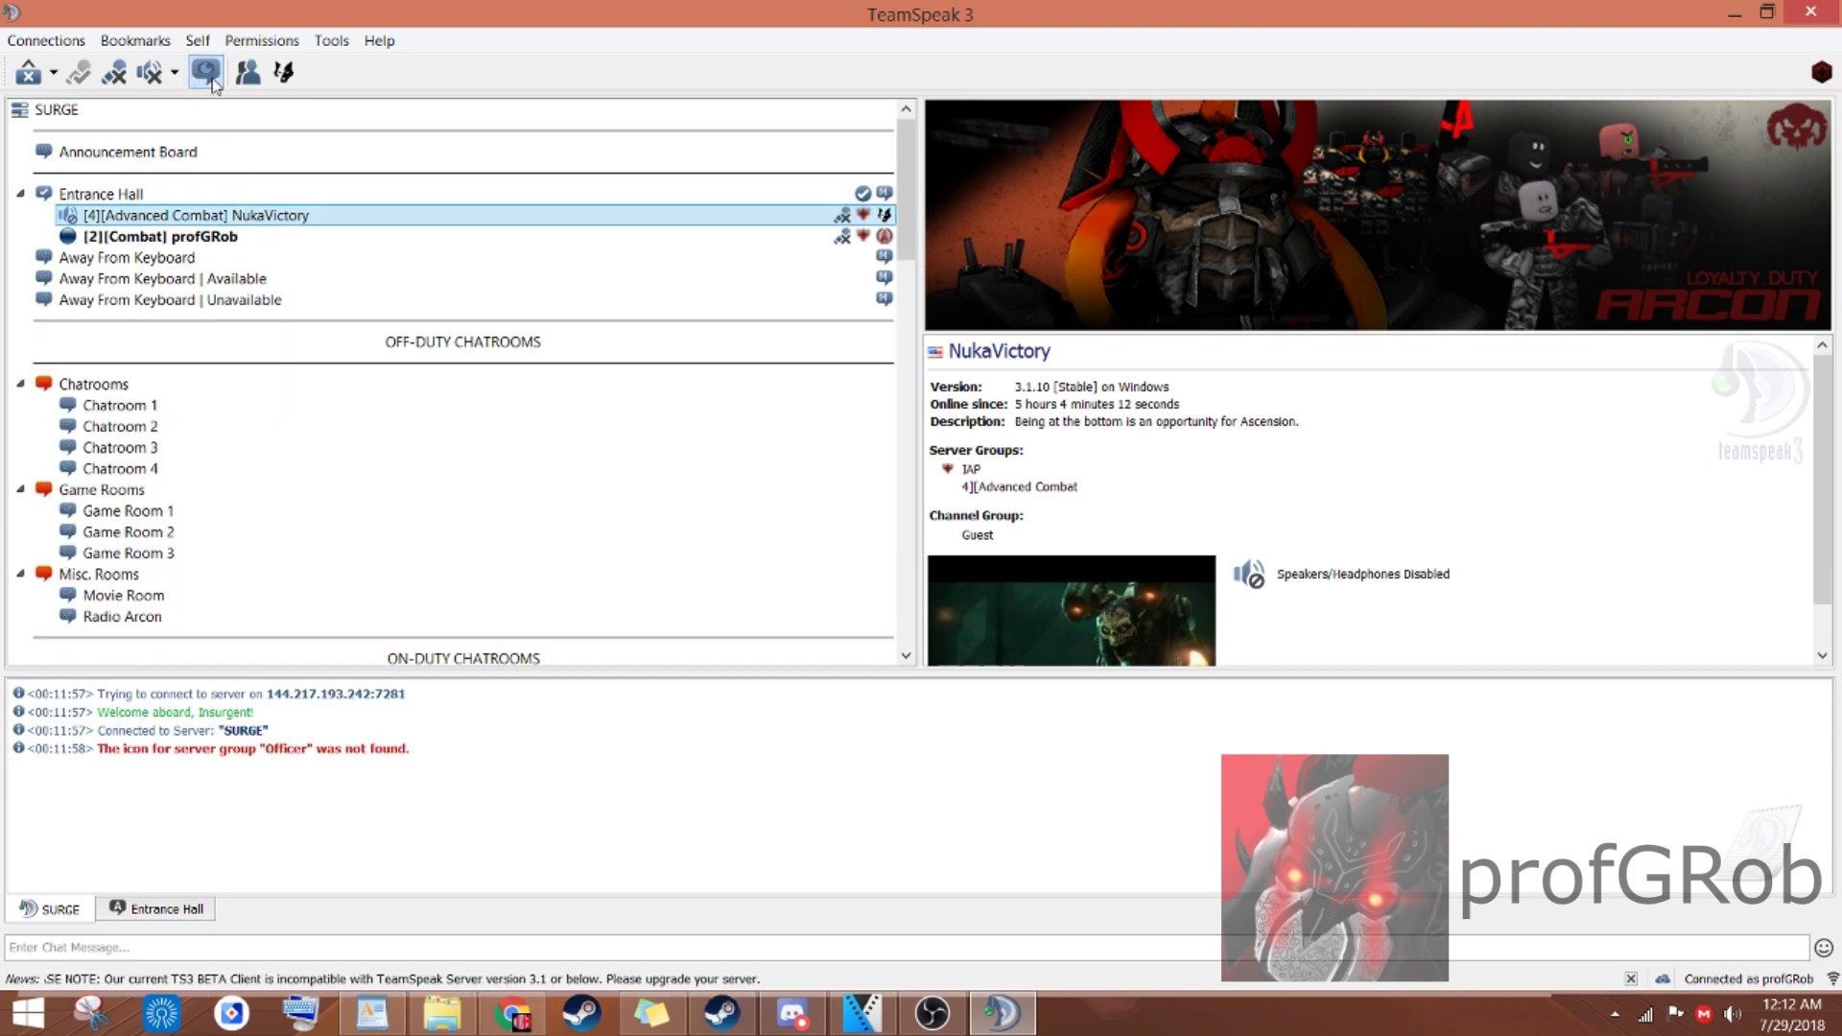
pyautogui.scroll(-9, 177, 445)
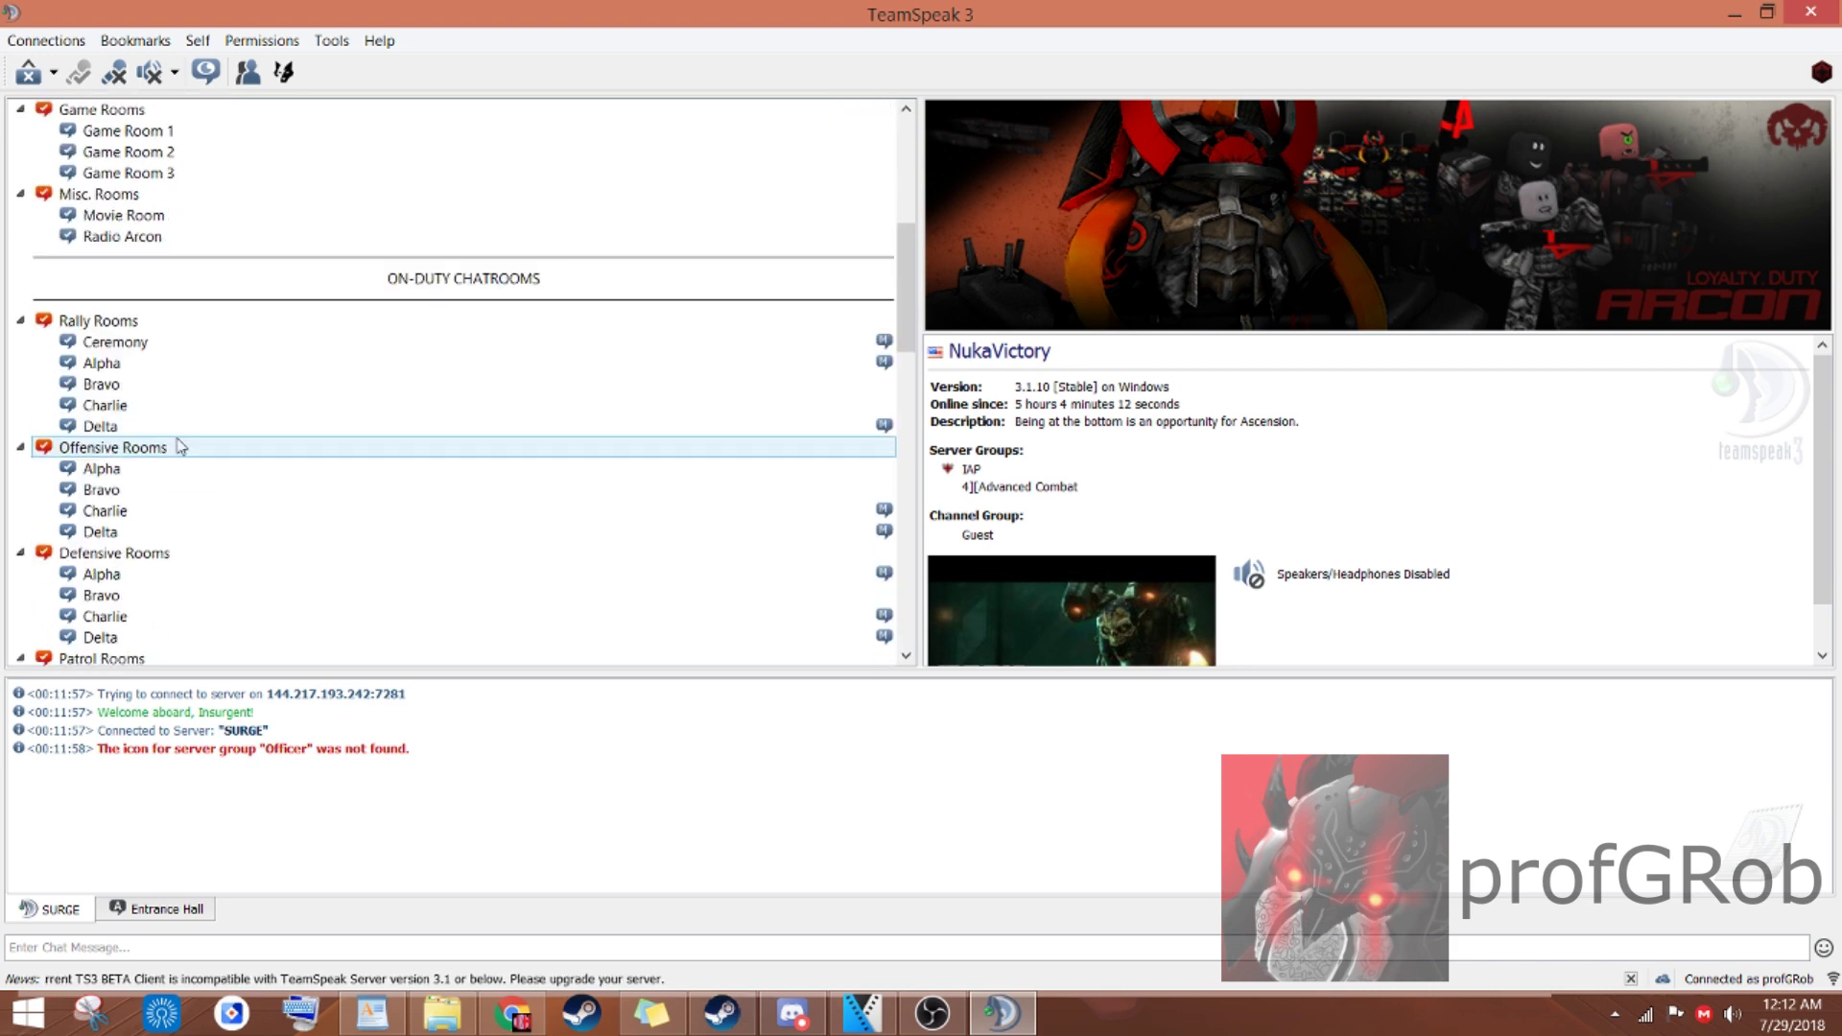
pyautogui.scroll(10, 179, 341)
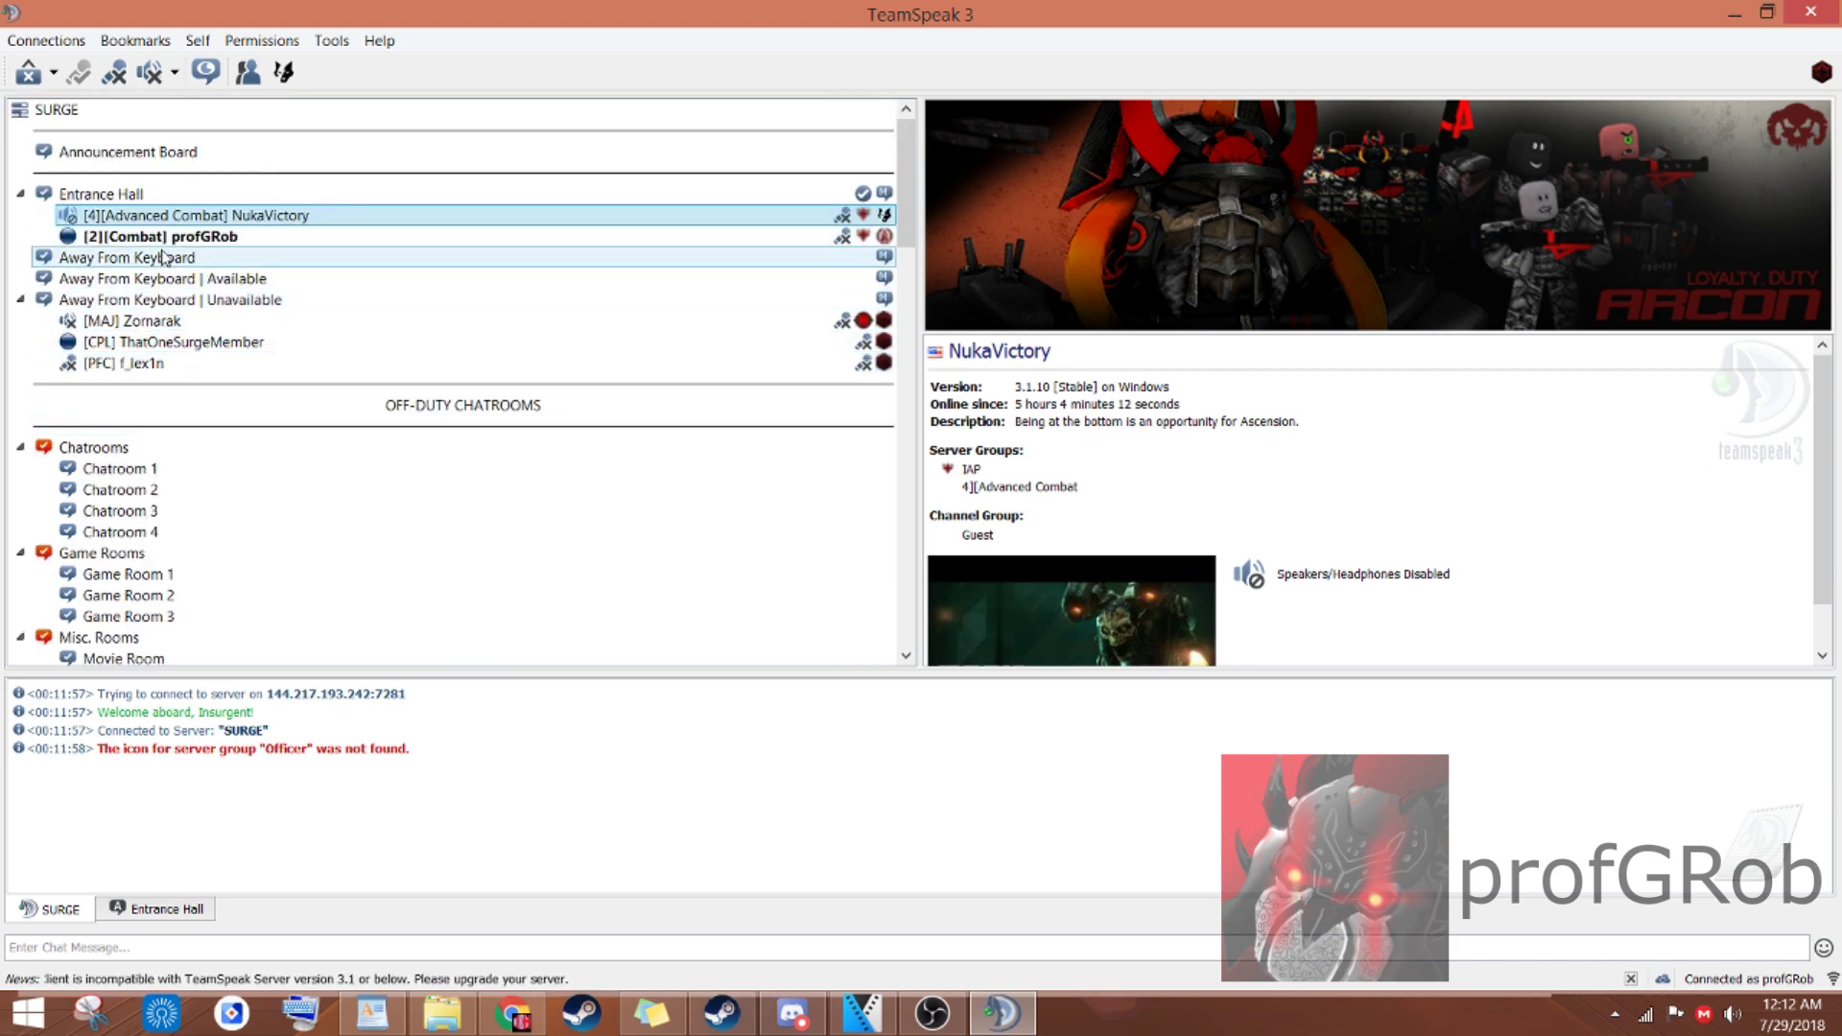
pyautogui.moveTo(175, 198)
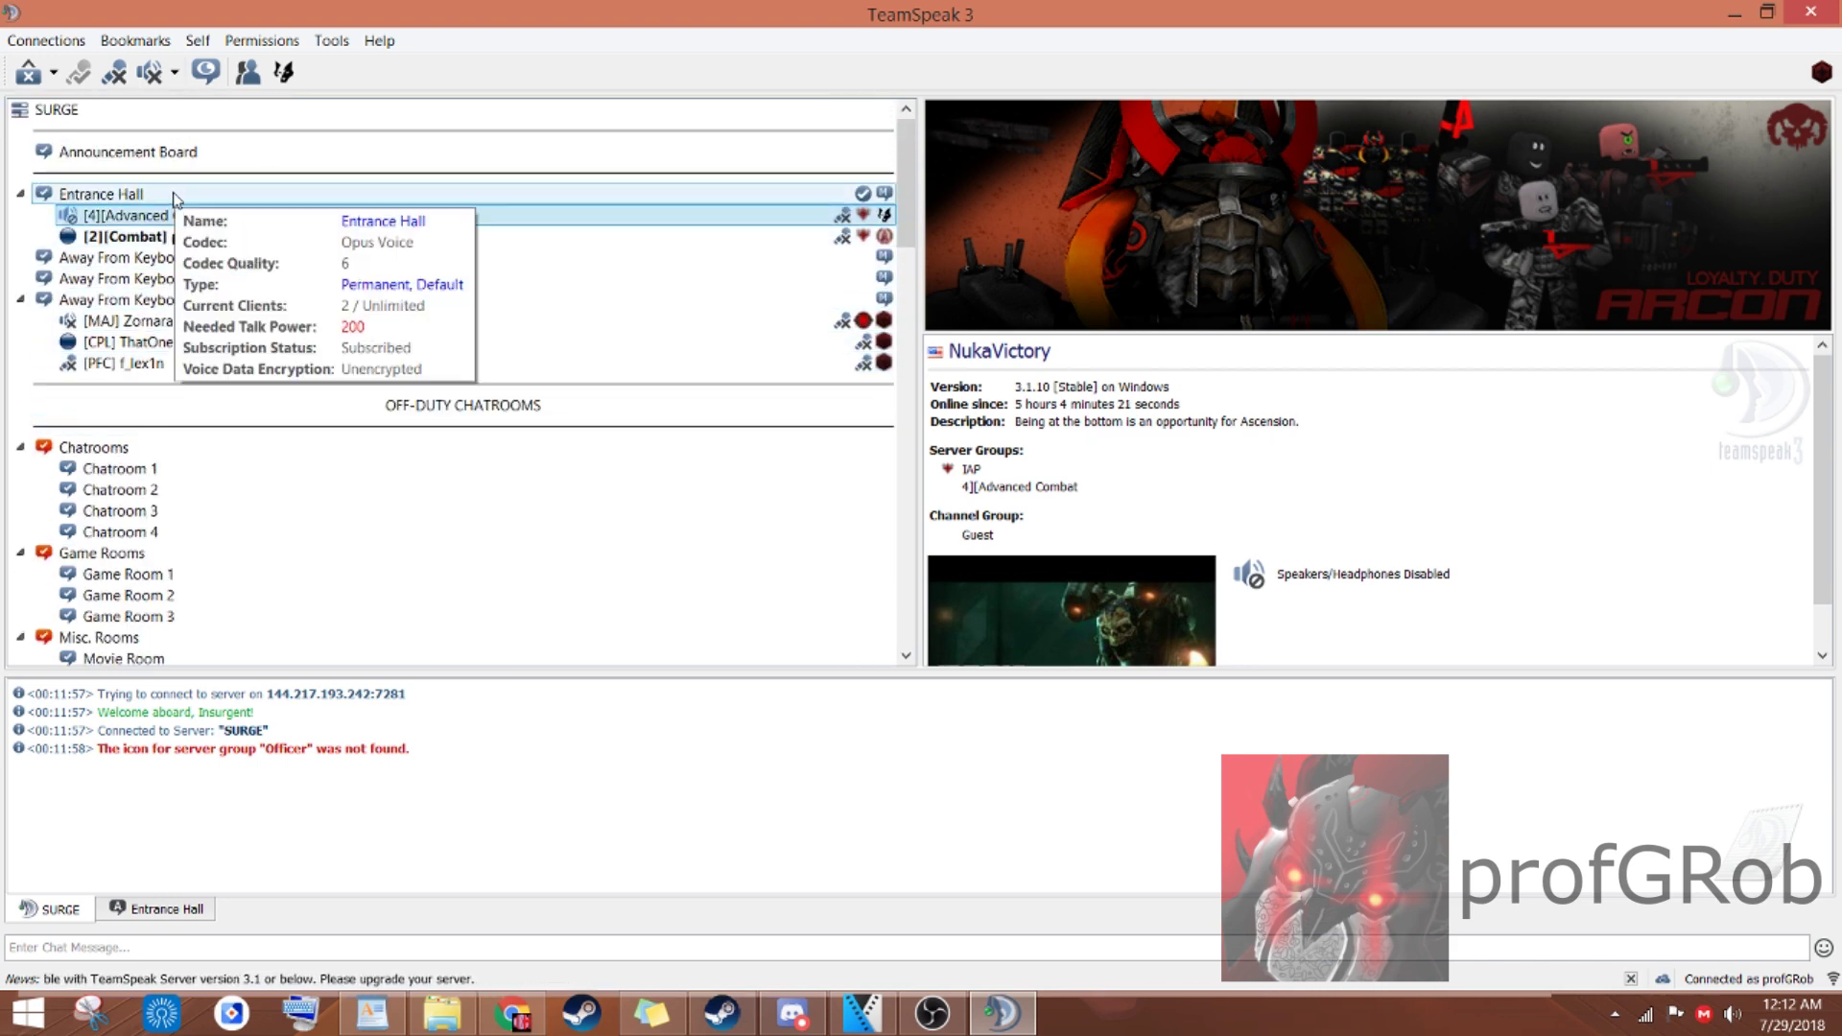
# Join Chatroom 1 under the off-duty chatrooms.
pyautogui.moveTo(312, 276)
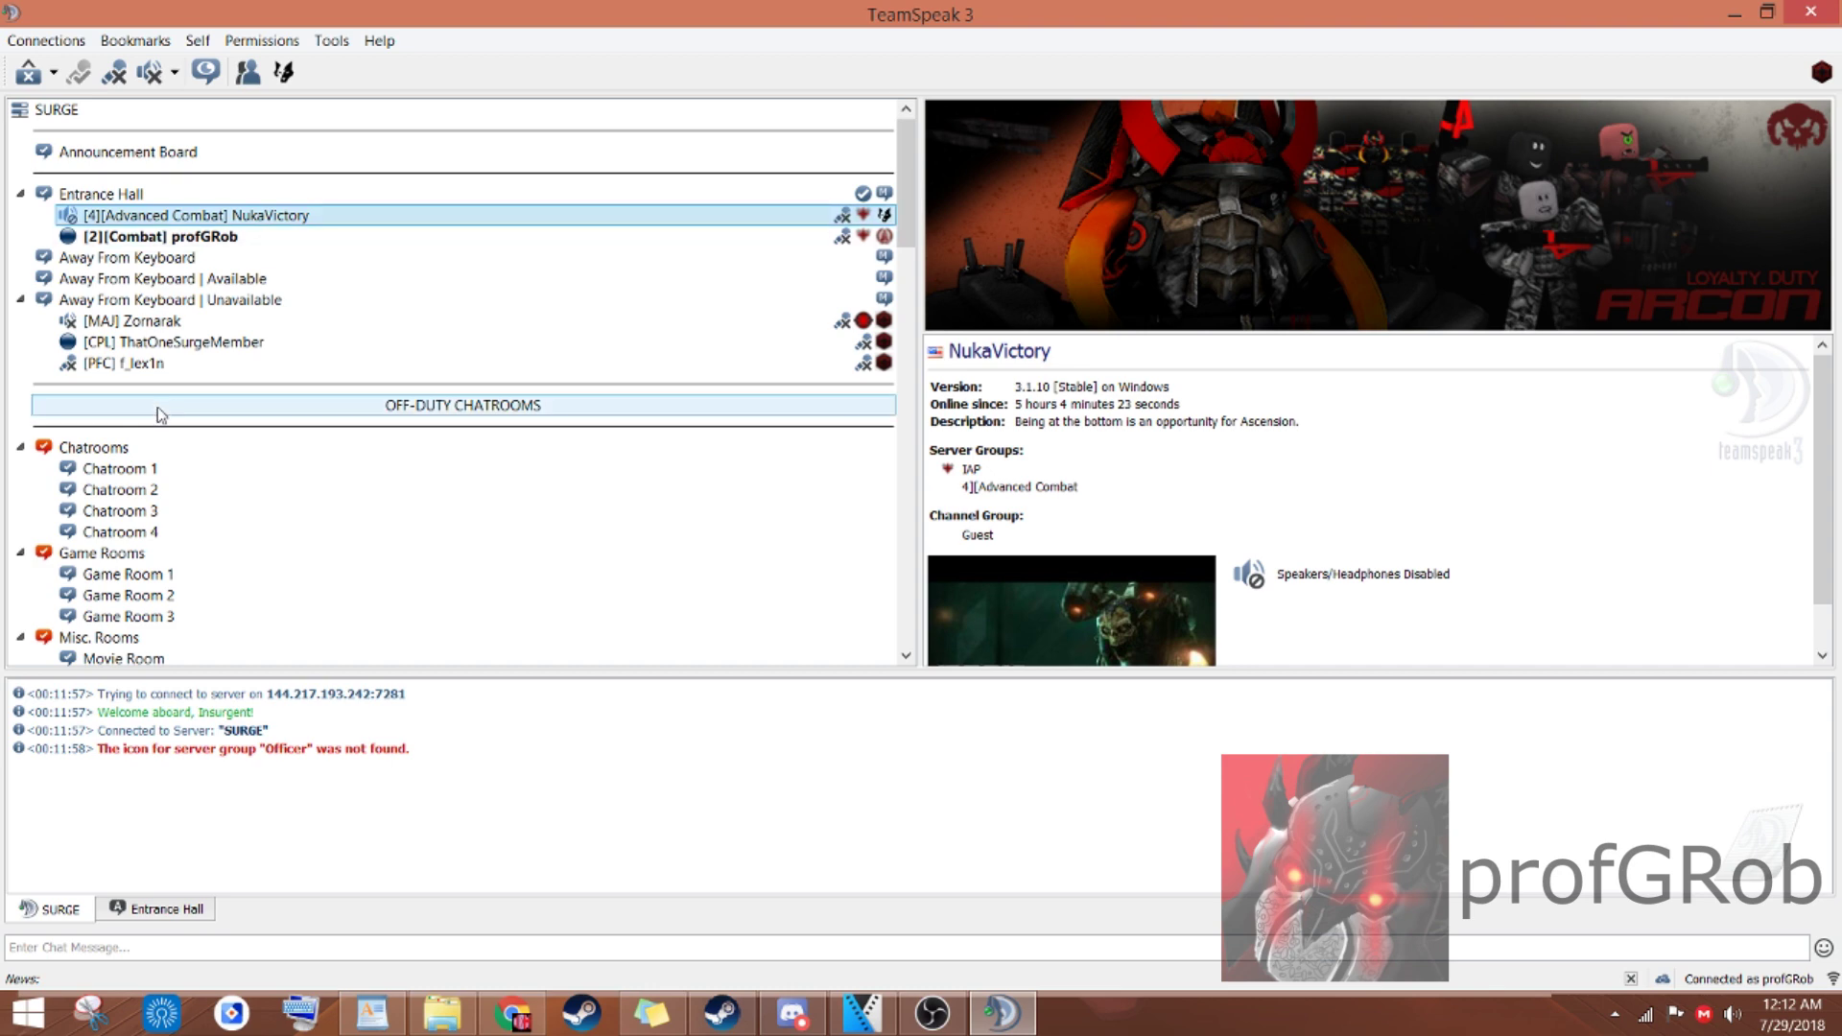
pyautogui.scroll(-2, 161, 408)
pyautogui.doubleClick(115, 342)
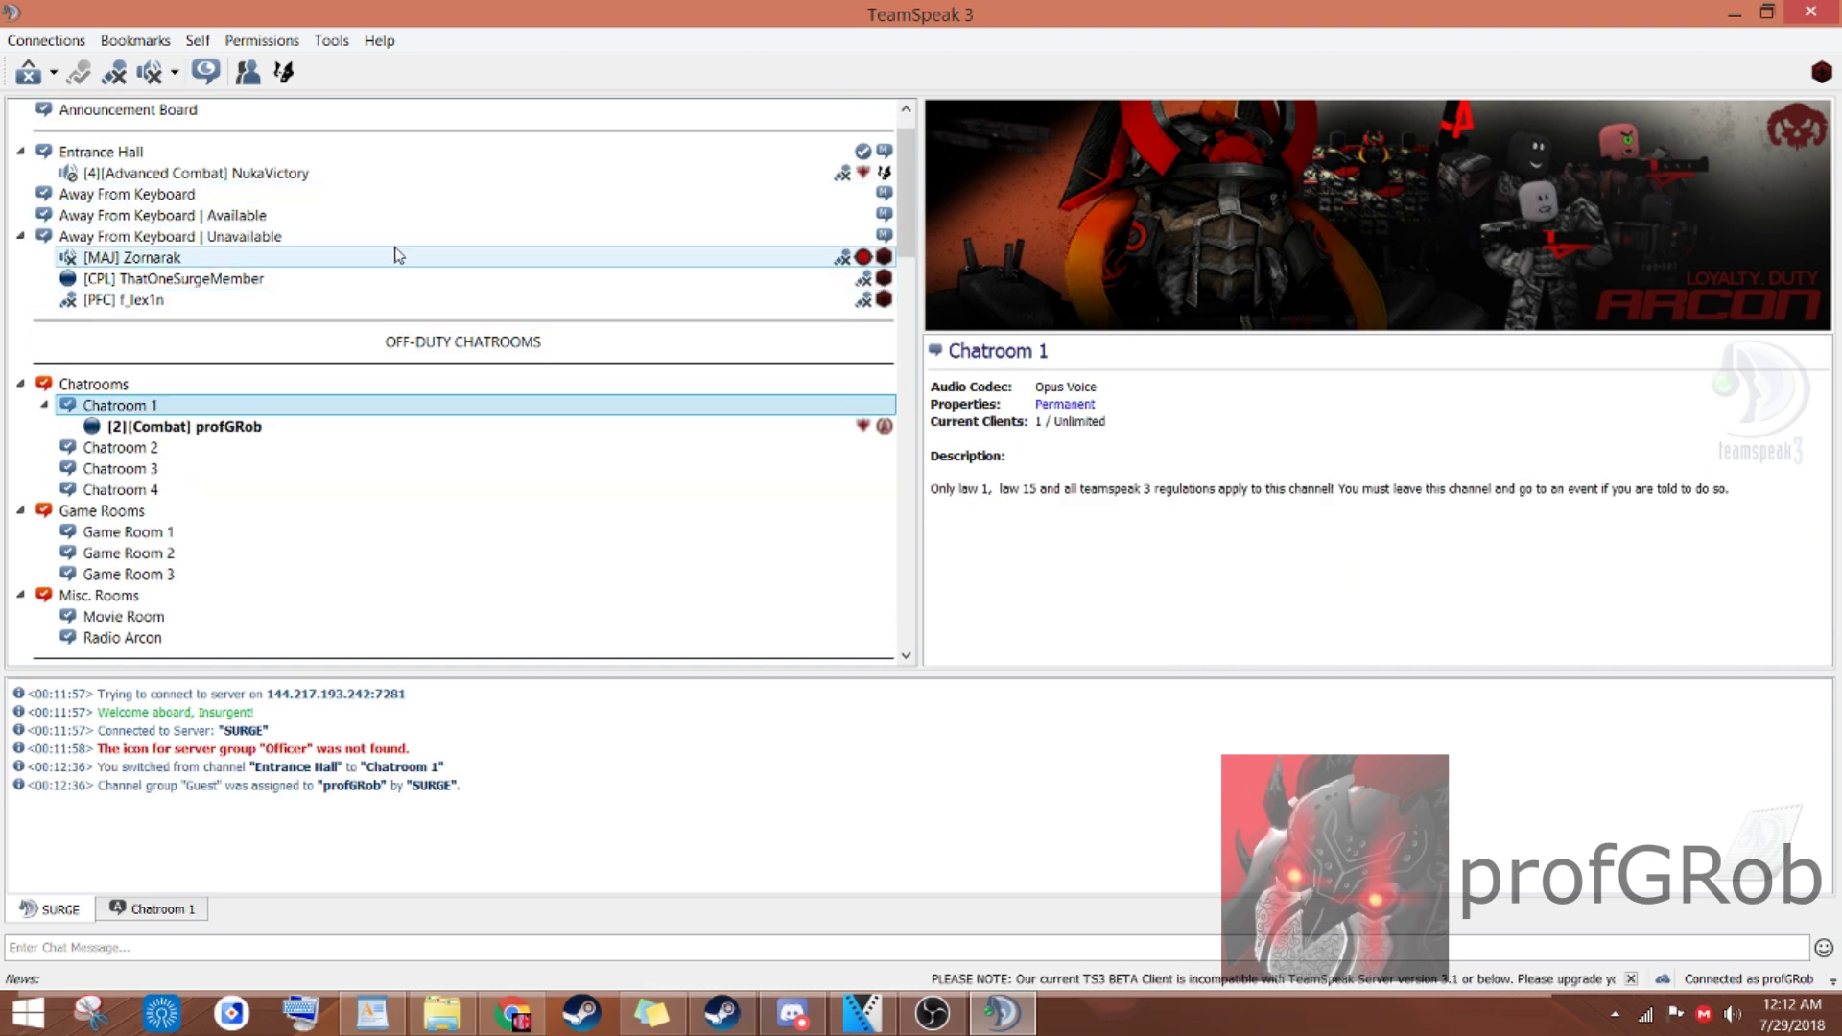
# Review the off-duty chat, game and misc. rooms and the on-duty rally, offensive and defensive rooms, checking channel details.
pyautogui.moveTo(395, 256)
pyautogui.scroll(-9, 407, 320)
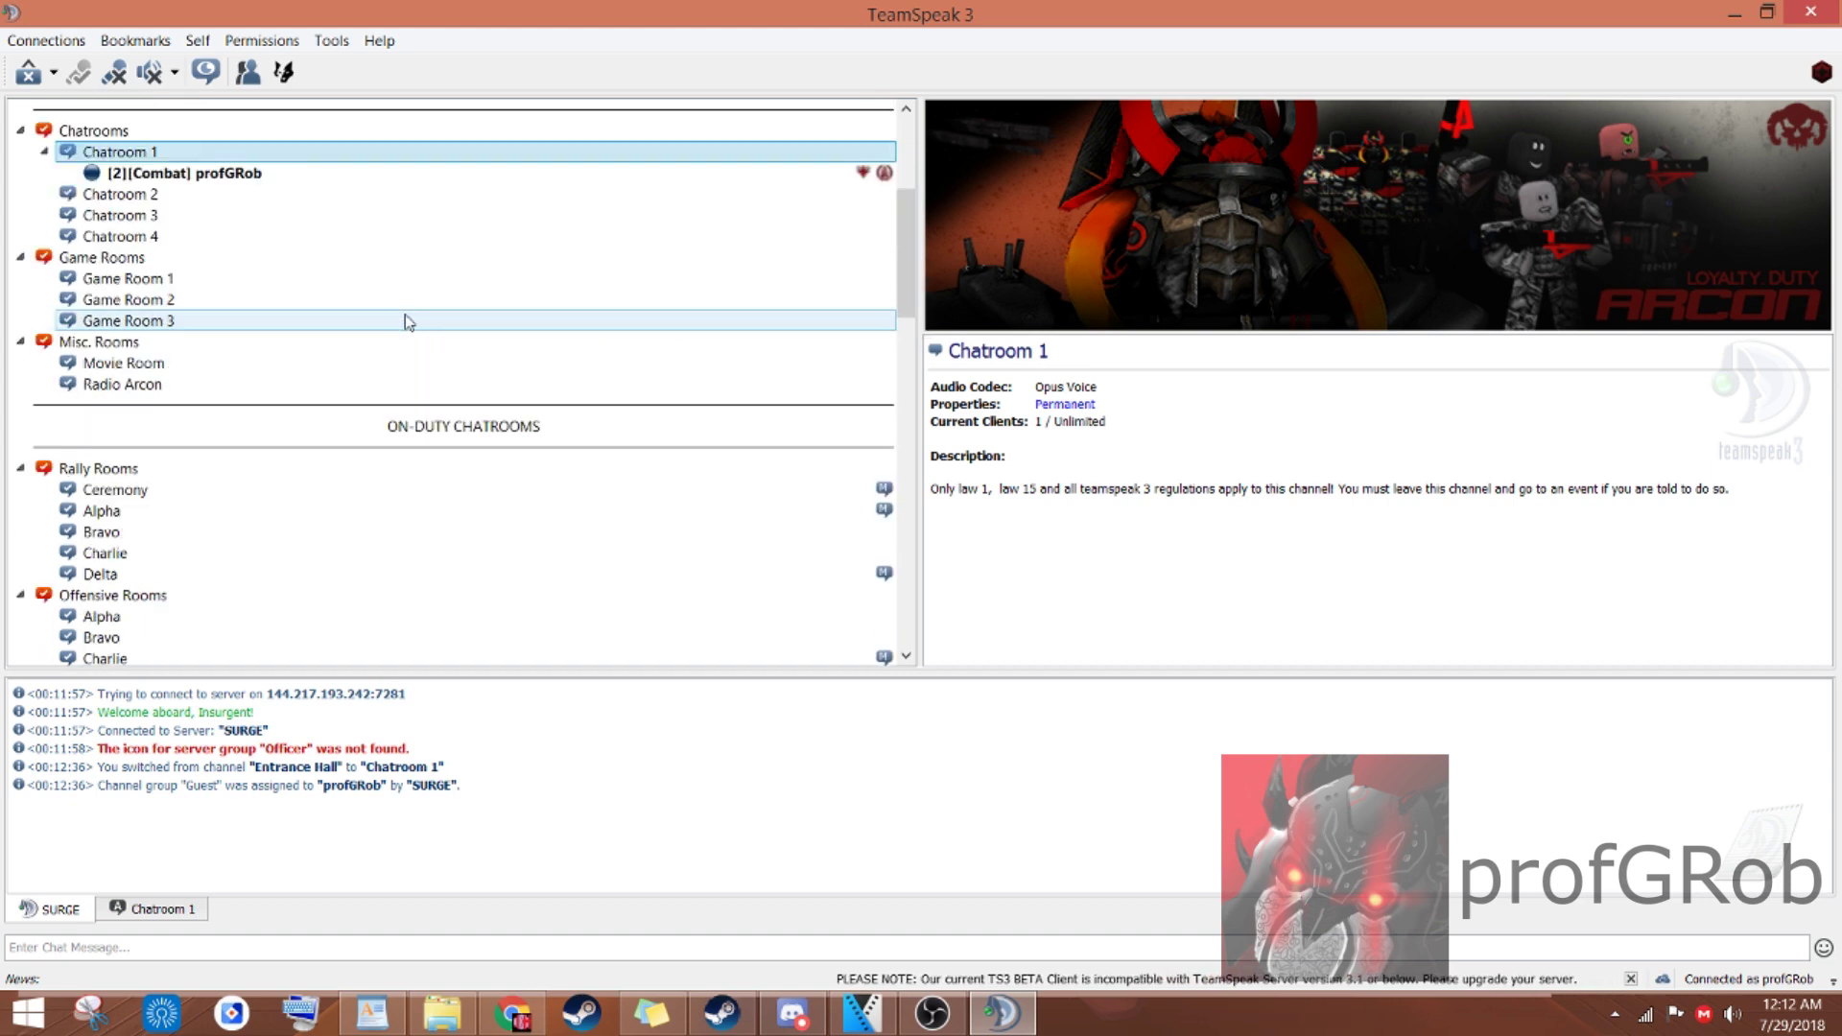
pyautogui.scroll(5, 410, 311)
pyautogui.scroll(5, 413, 300)
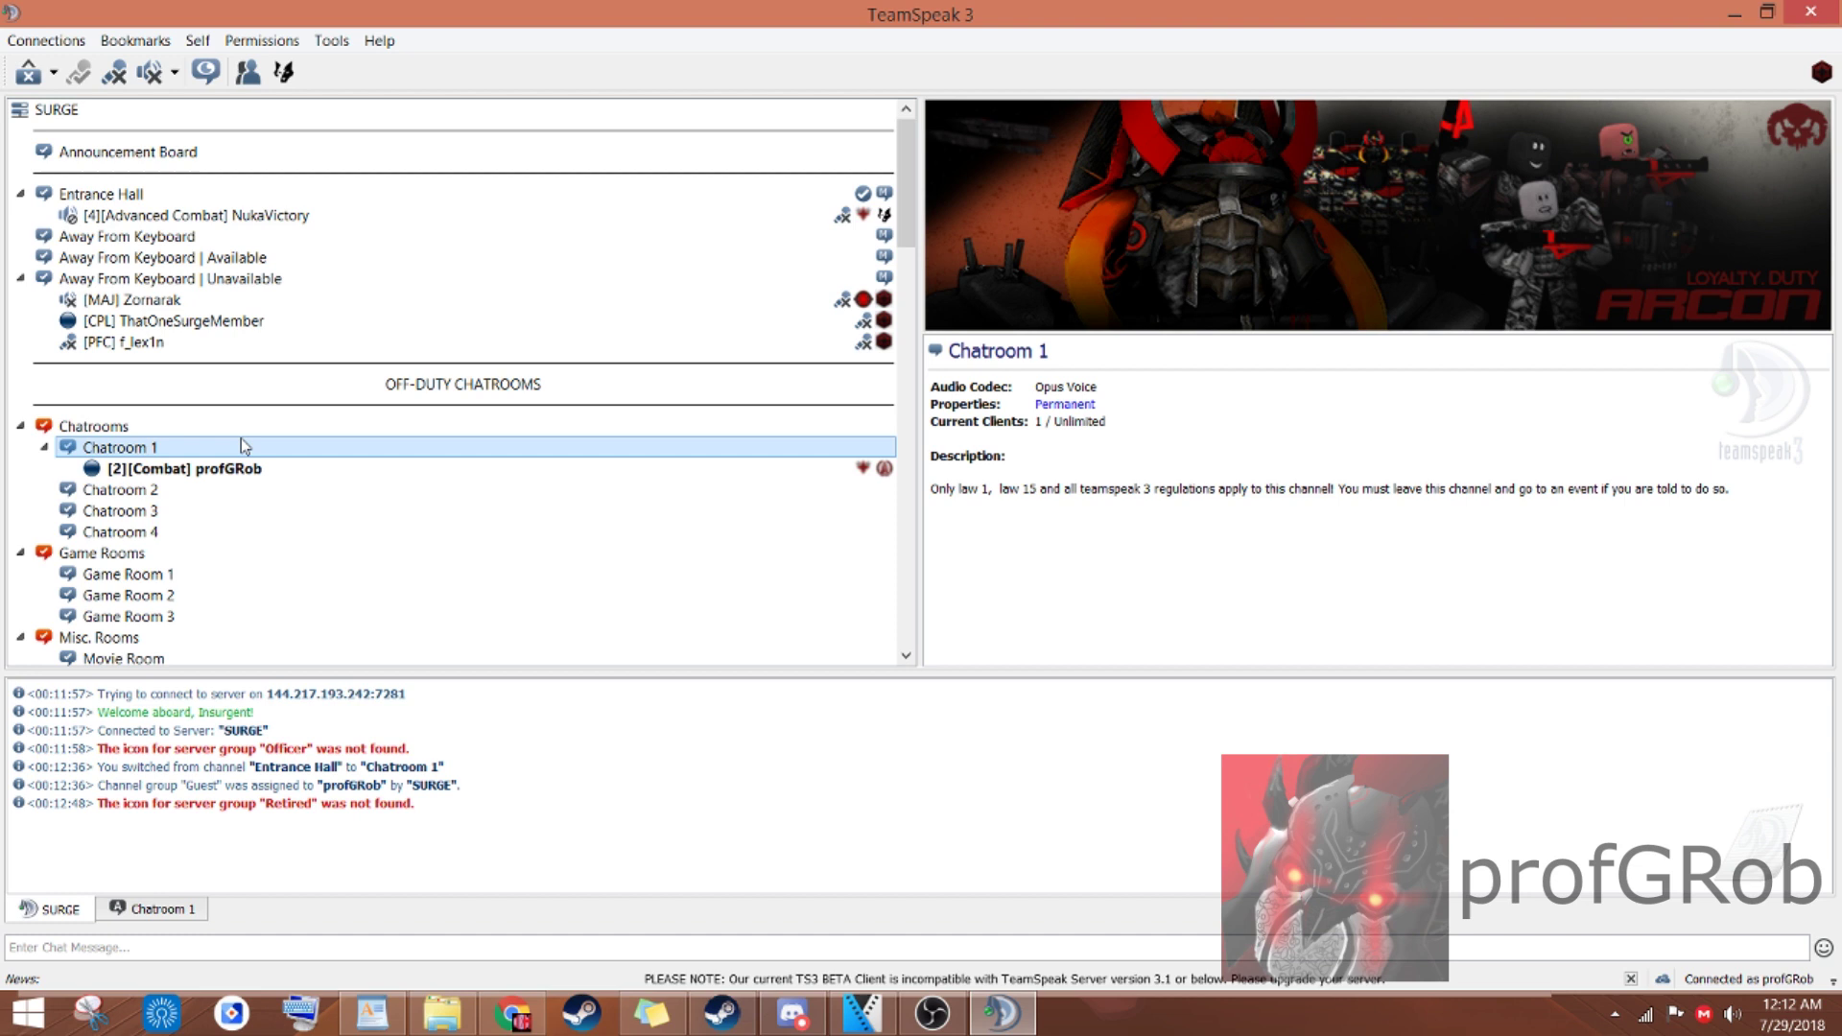
pyautogui.moveTo(241, 445)
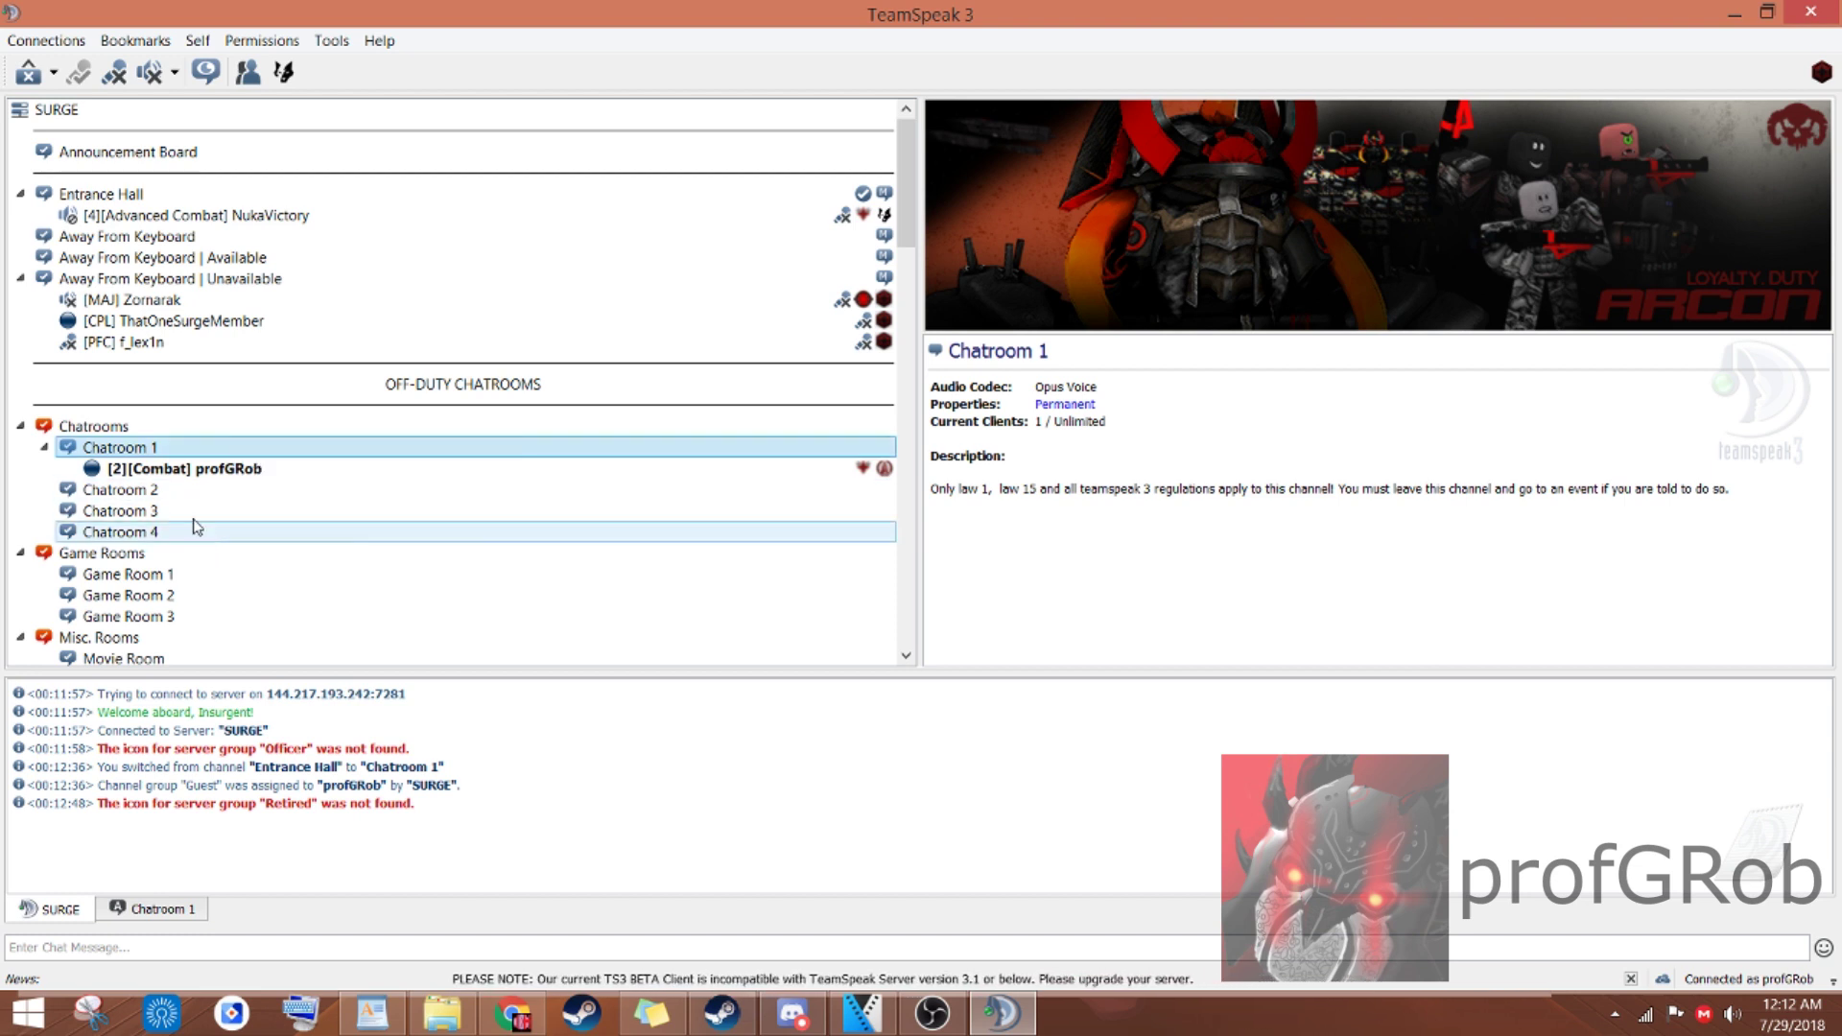
pyautogui.scroll(-3, 238, 476)
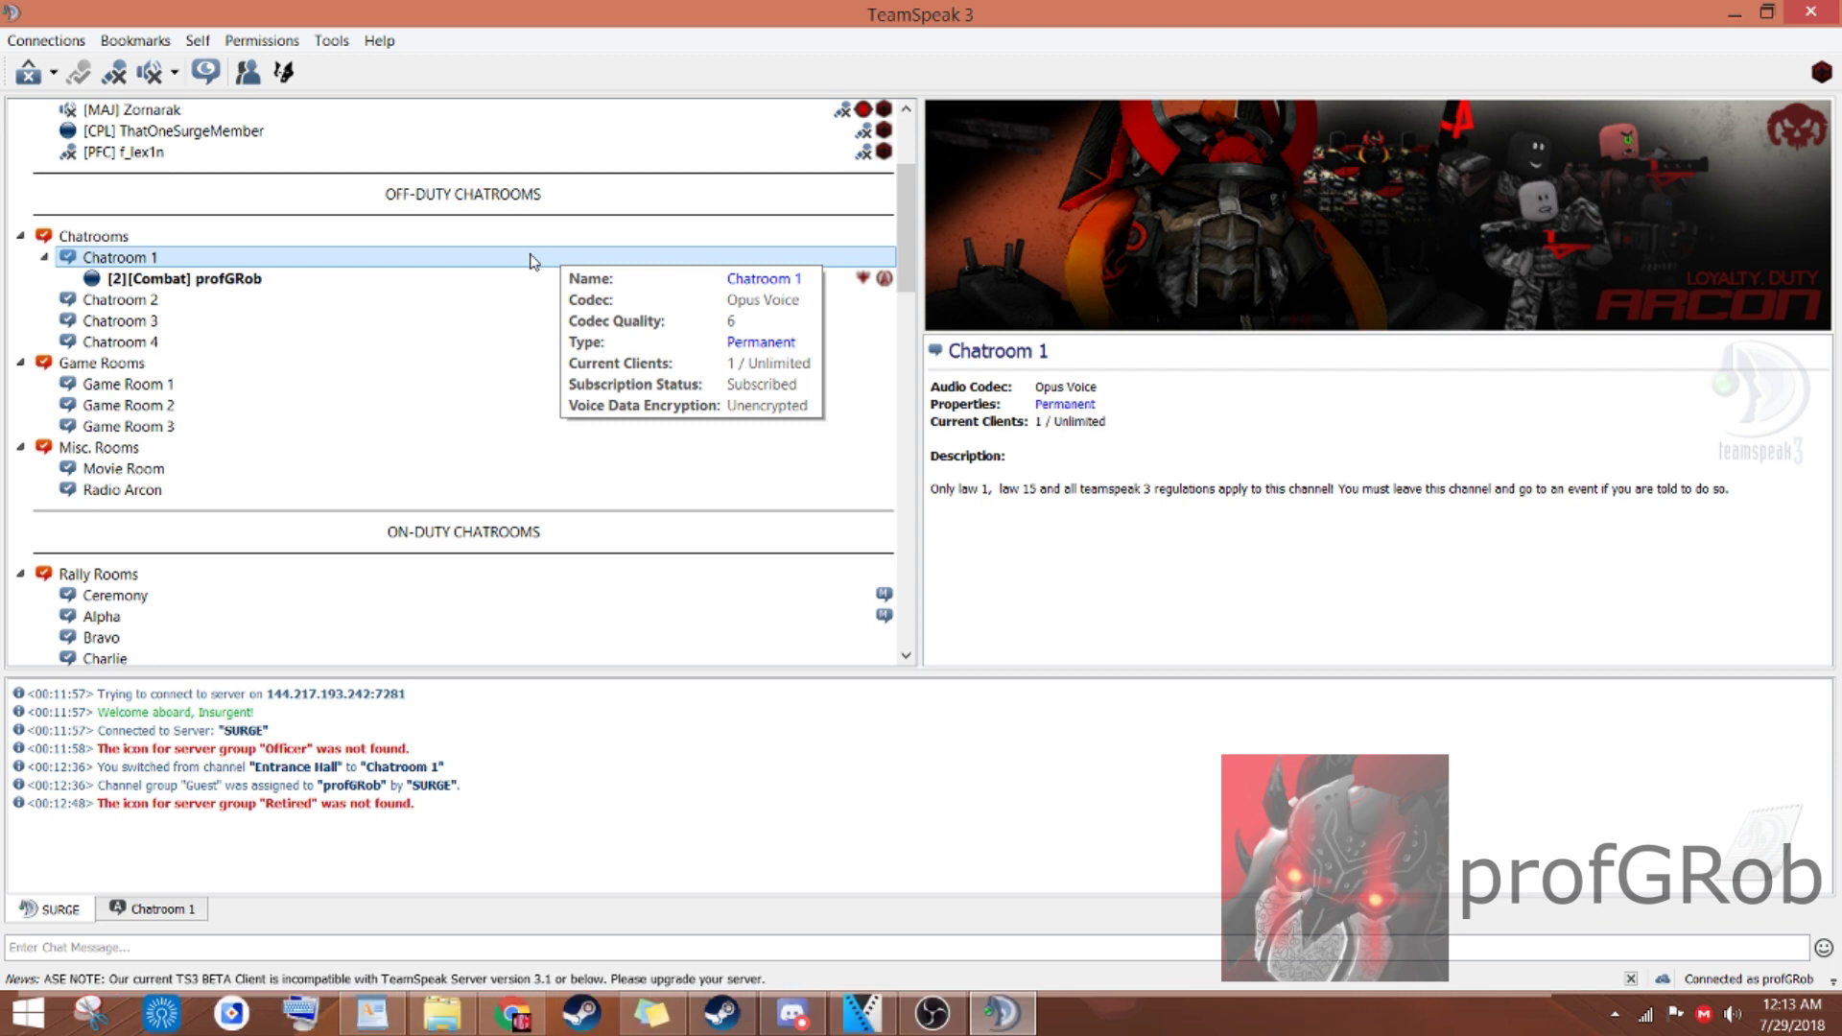
pyautogui.scroll(-2, 423, 346)
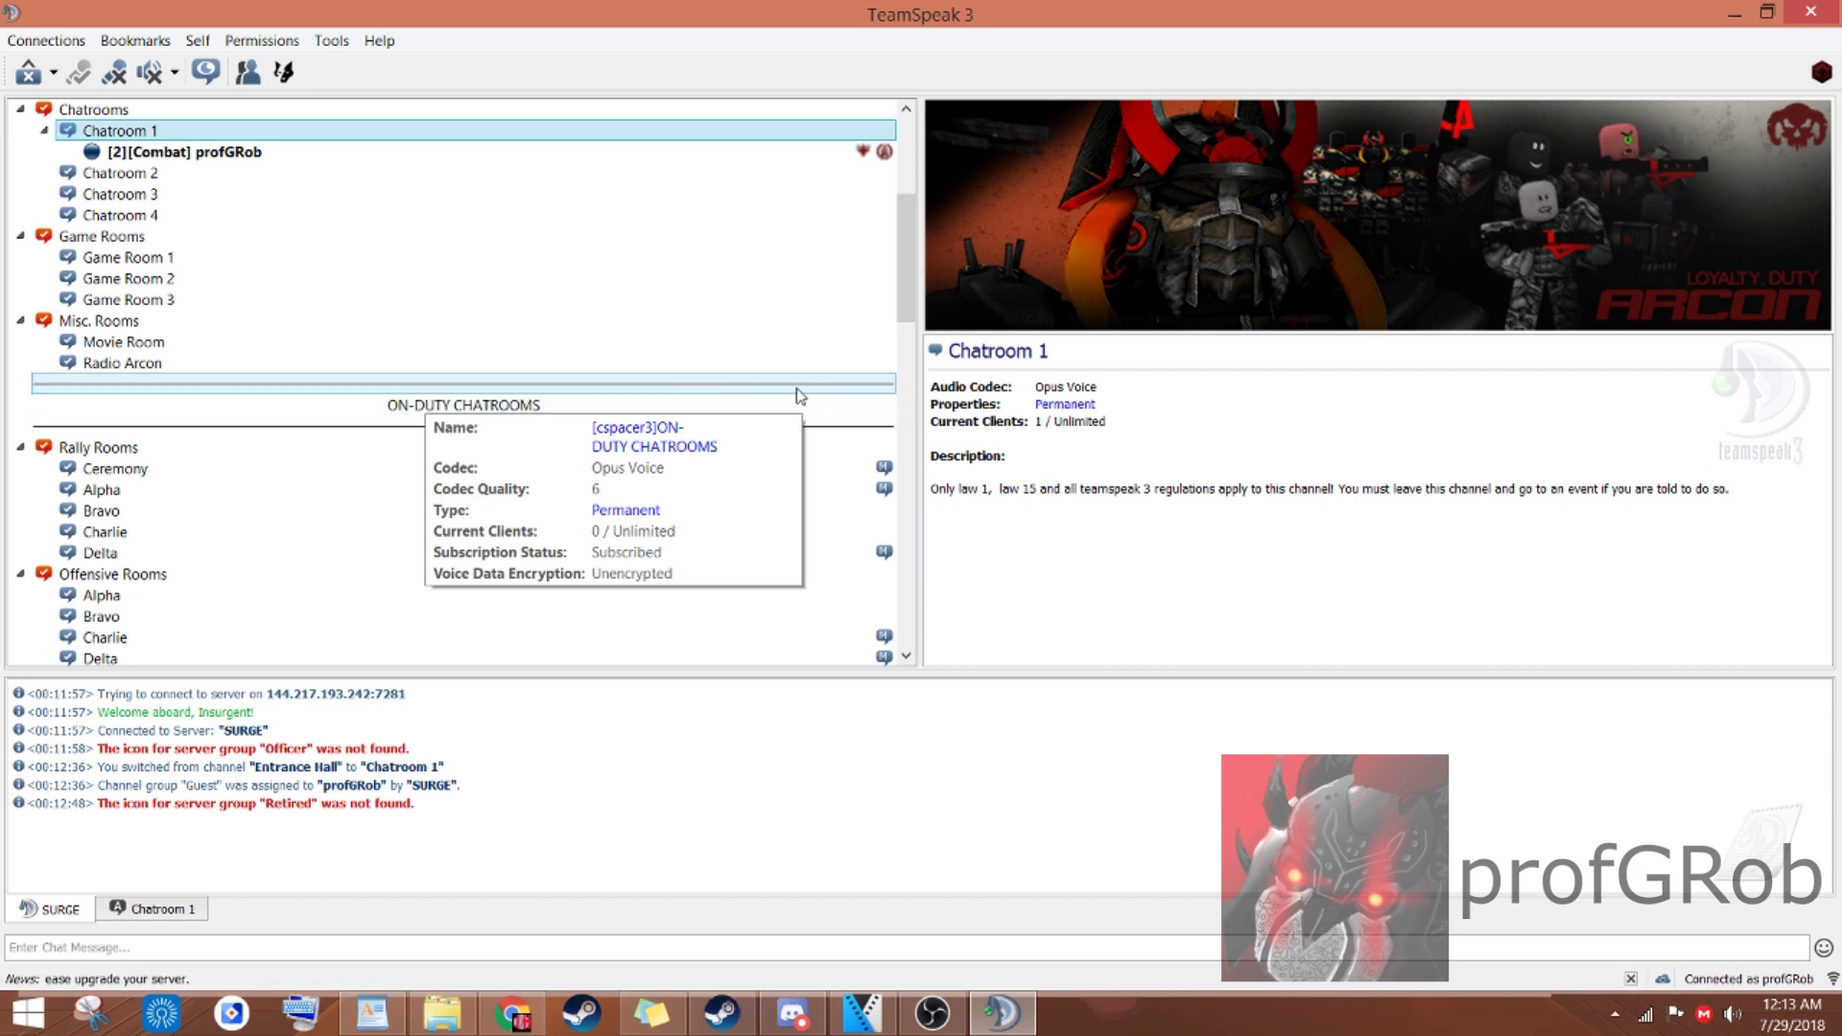
pyautogui.scroll(-2, 795, 572)
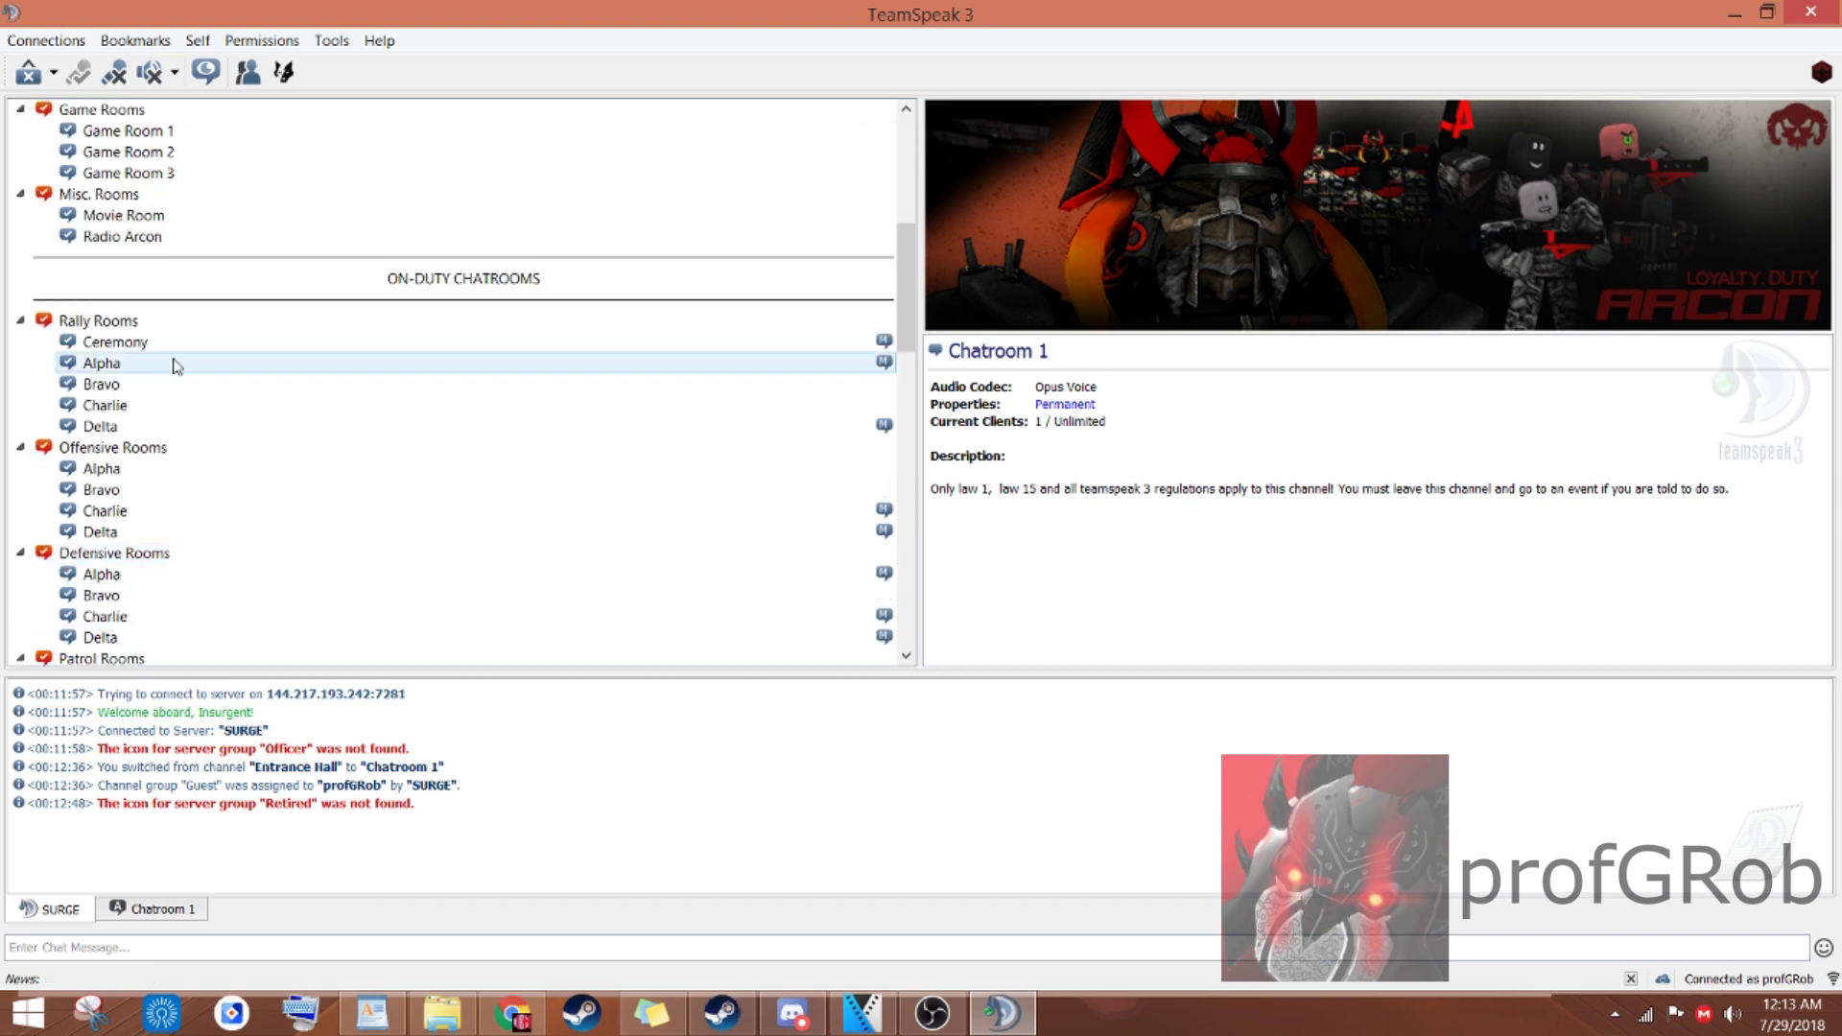
pyautogui.moveTo(175, 366)
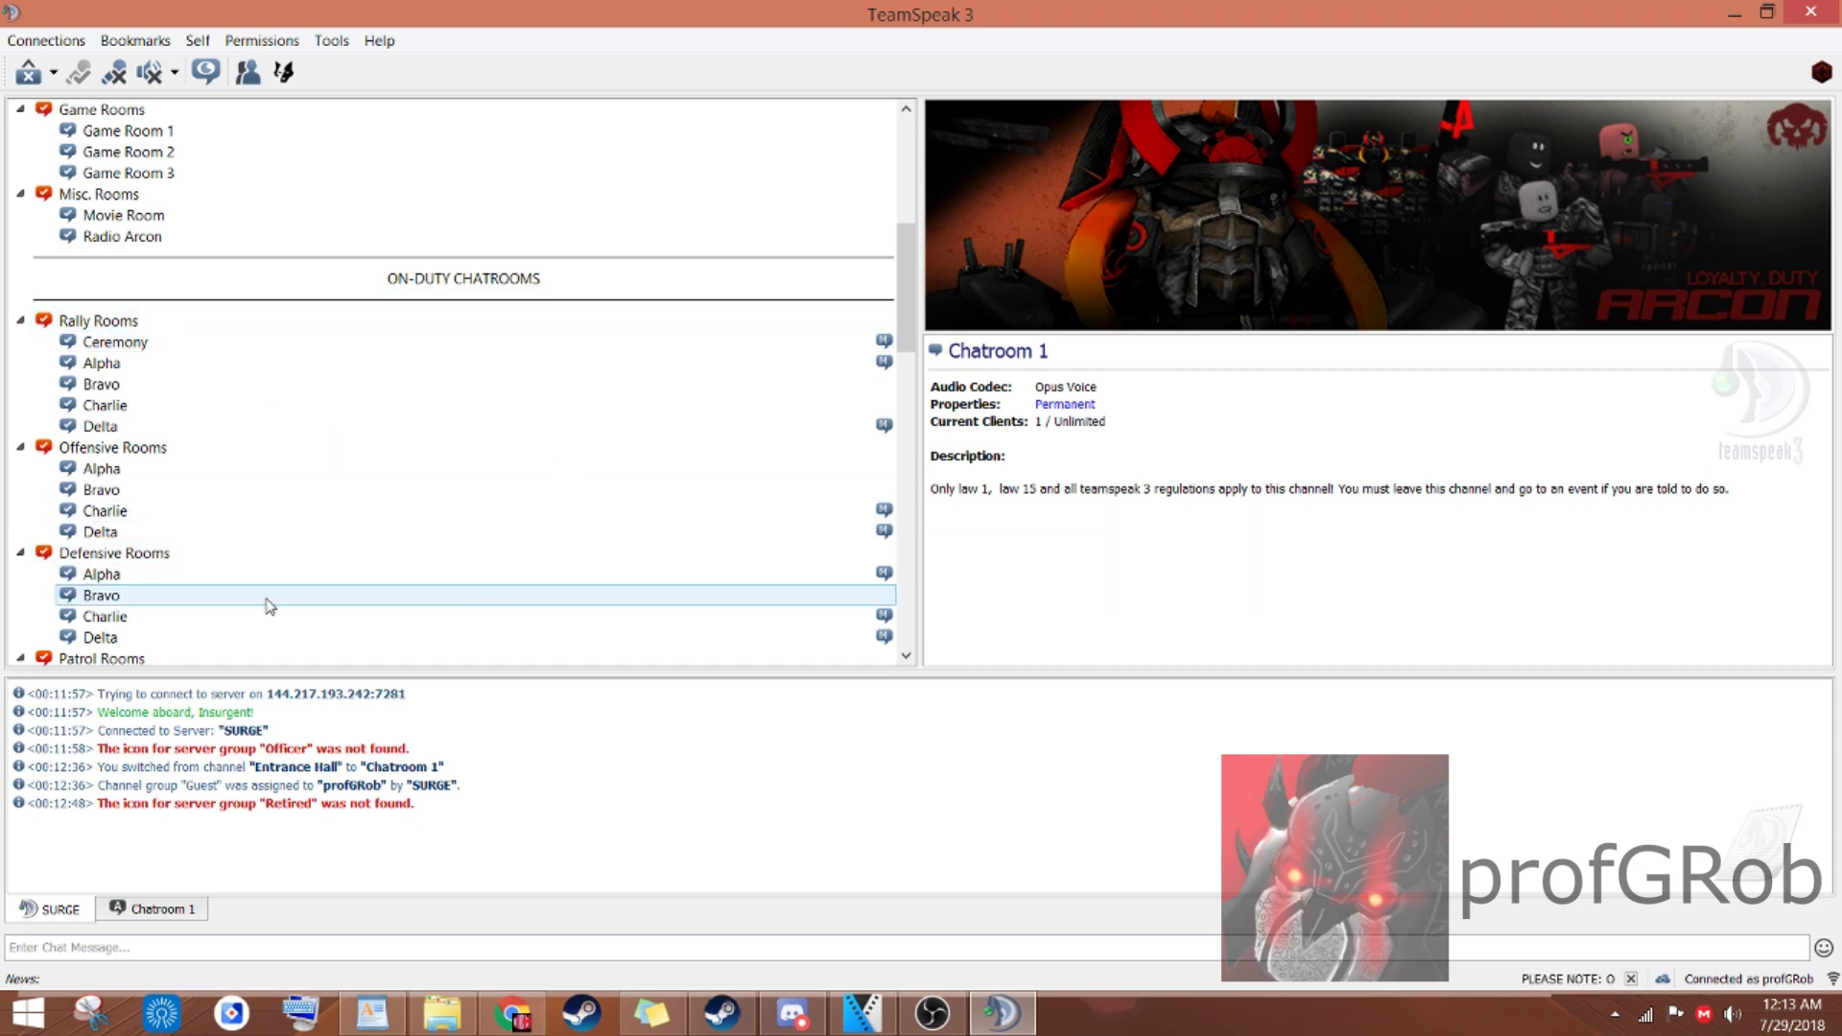
pyautogui.moveTo(185, 624)
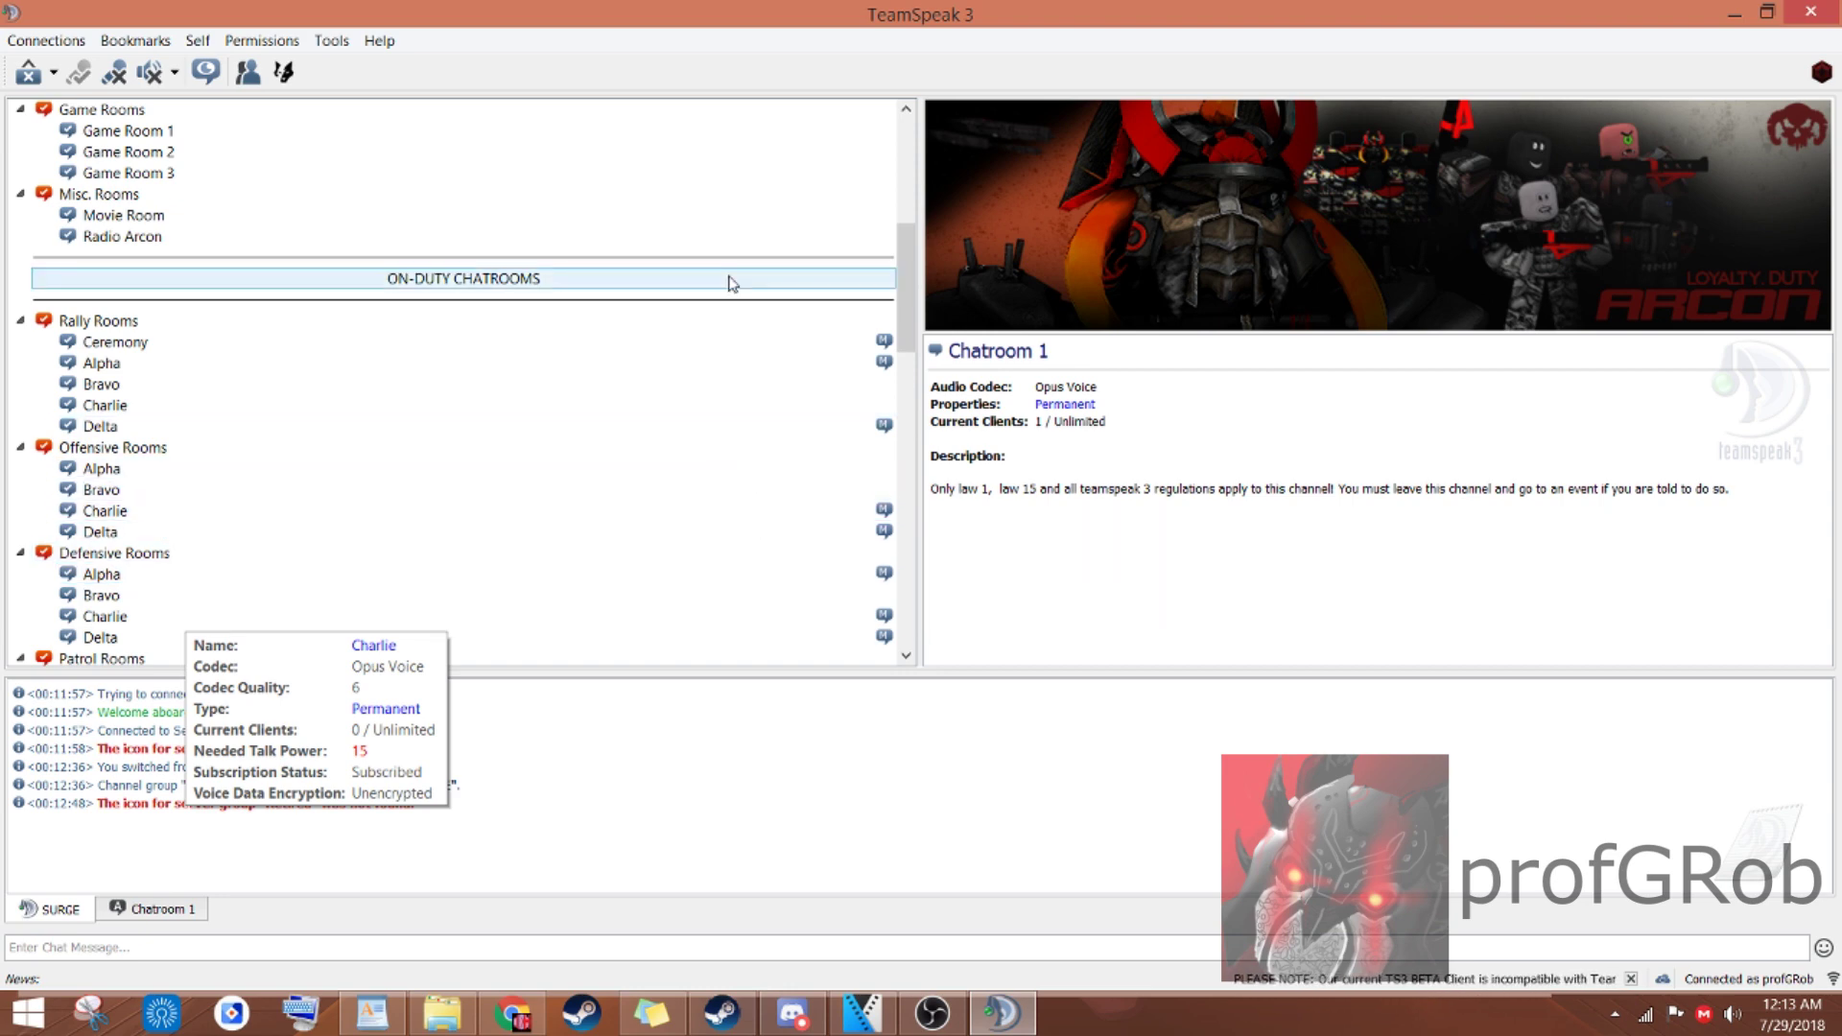
pyautogui.scroll(7, 671, 355)
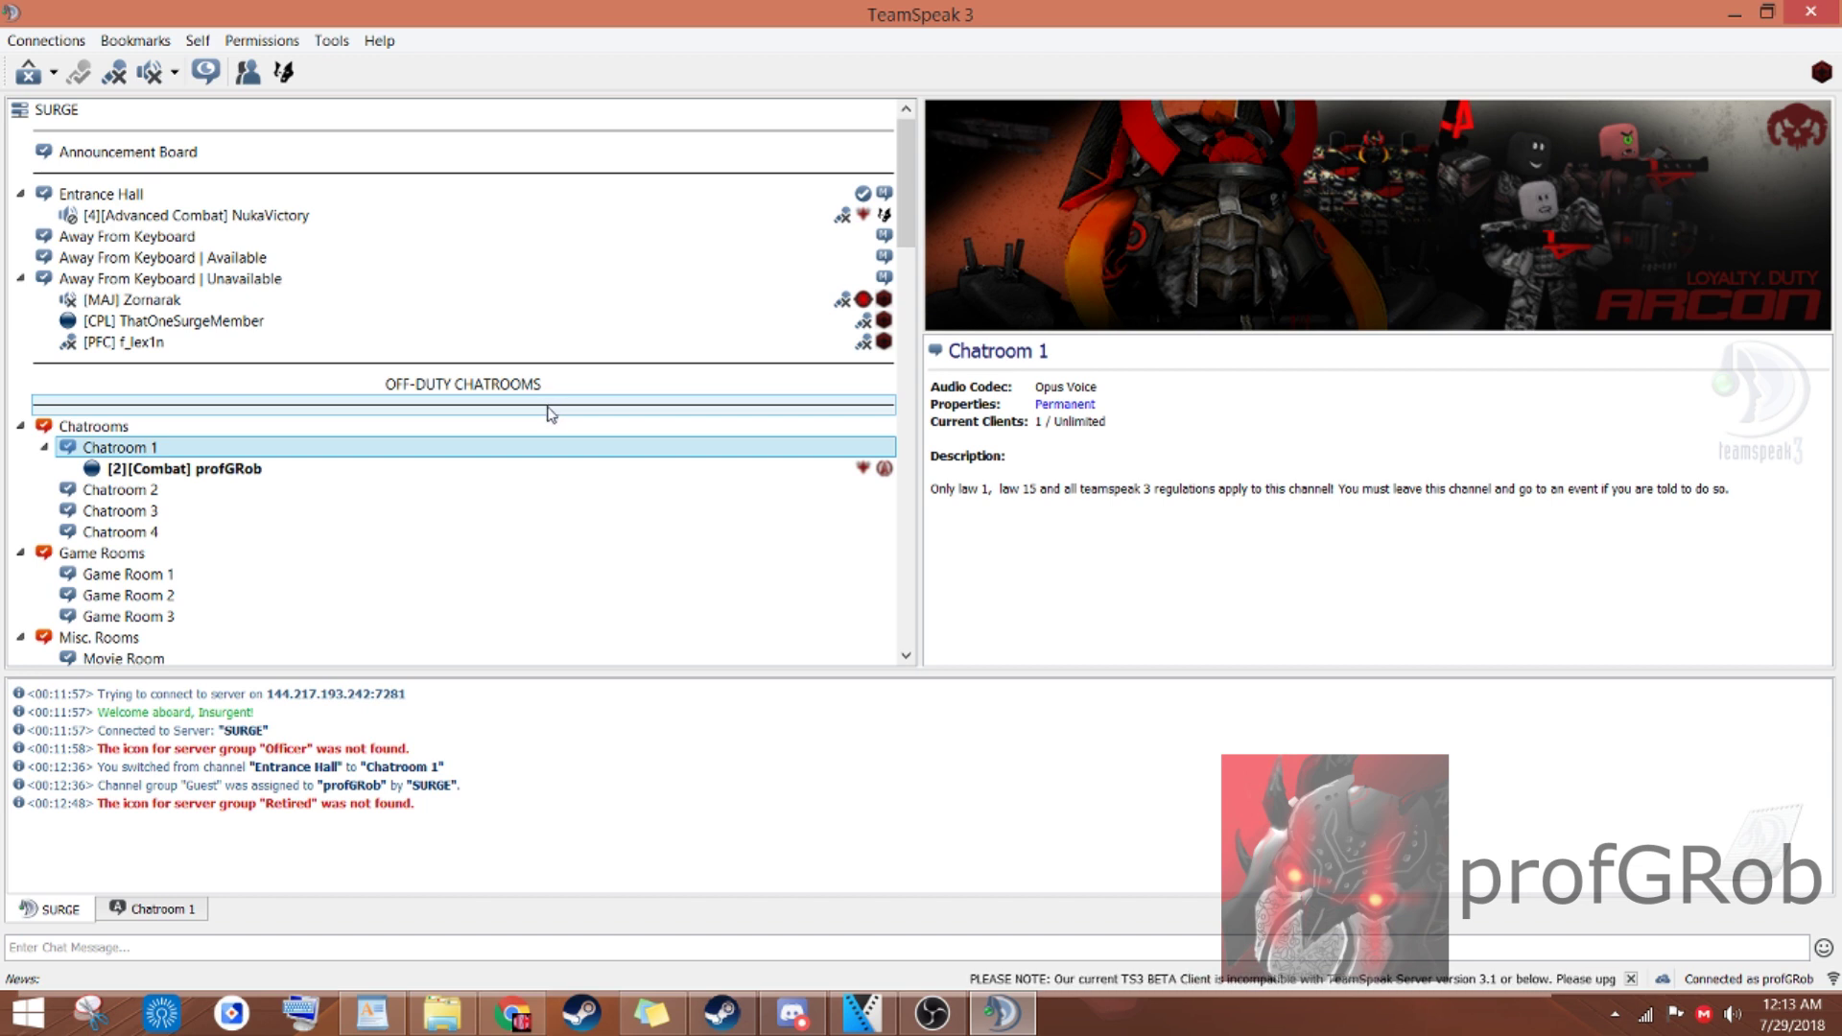
pyautogui.moveTo(550, 413)
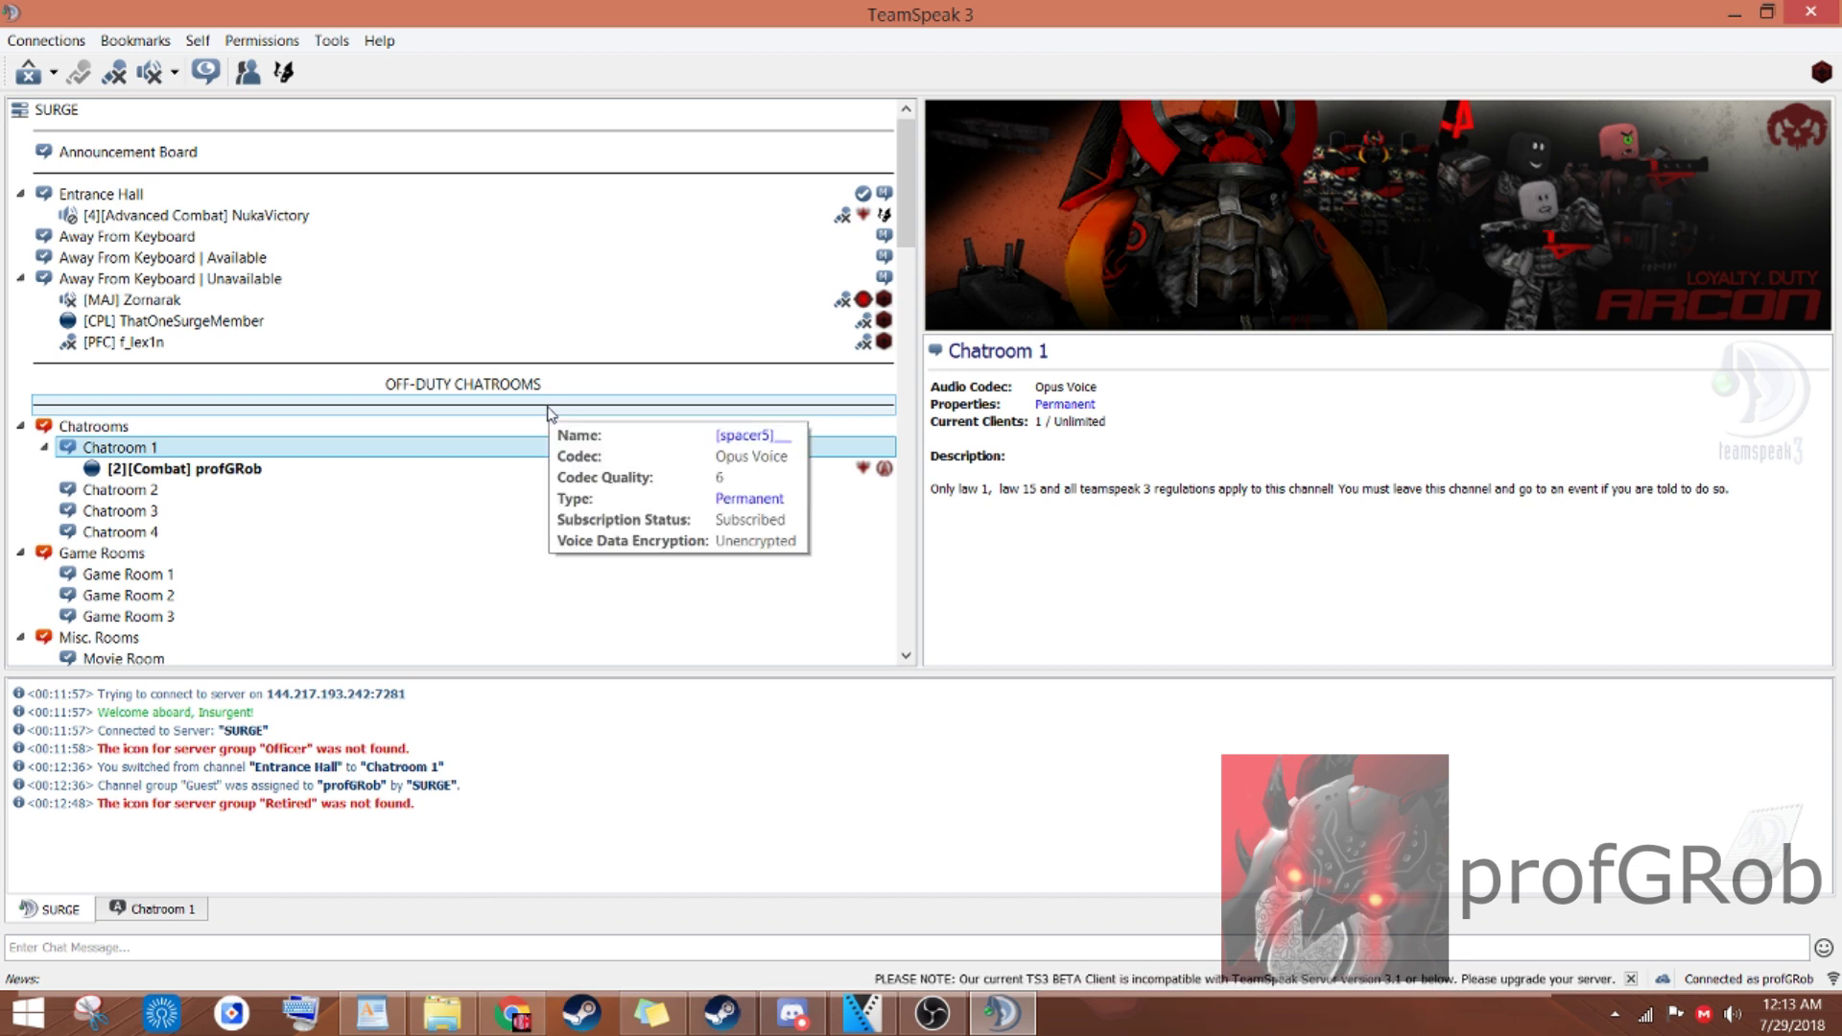